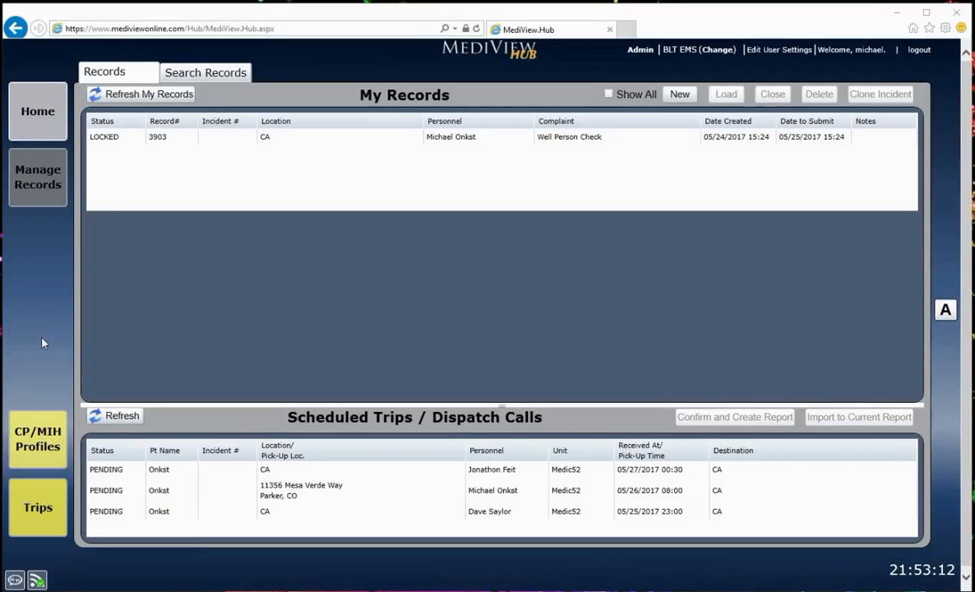
# Open the CP/MIH patient profiles and search the existing profiles by the patient's last name
pyautogui.click(49, 444)
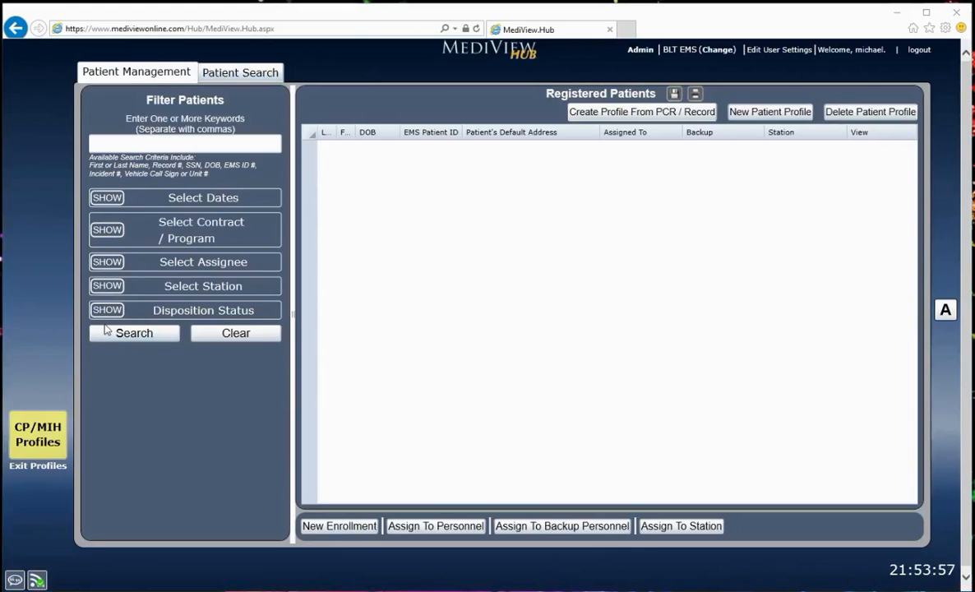
pyautogui.click(240, 74)
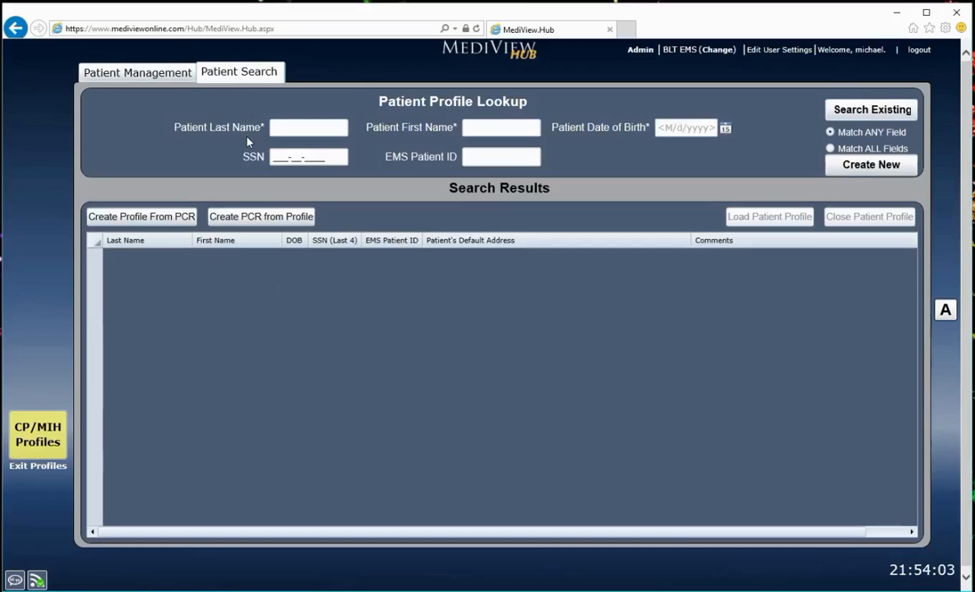
pyautogui.click(275, 129)
pyautogui.write('Dnkst')
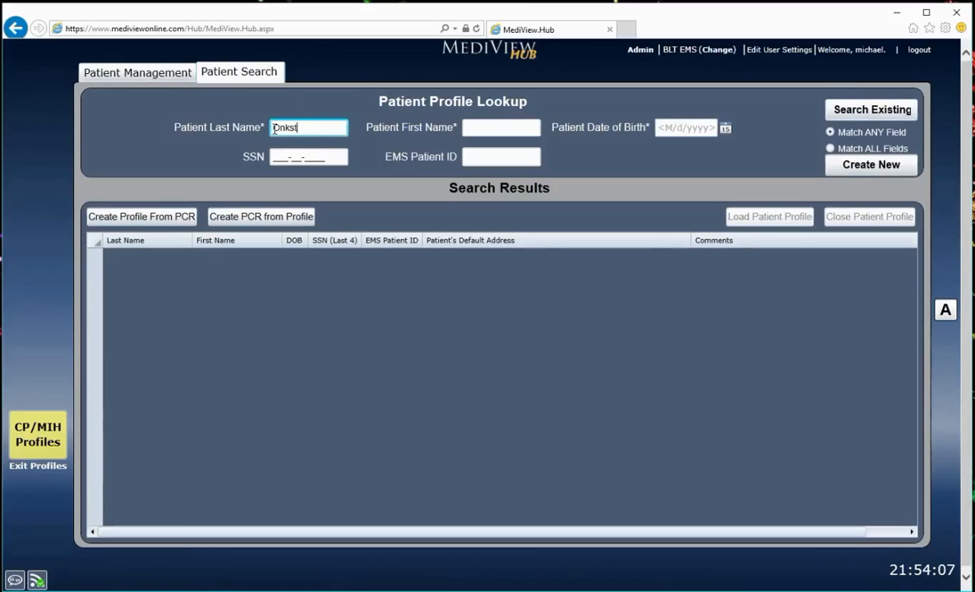
pyautogui.click(848, 112)
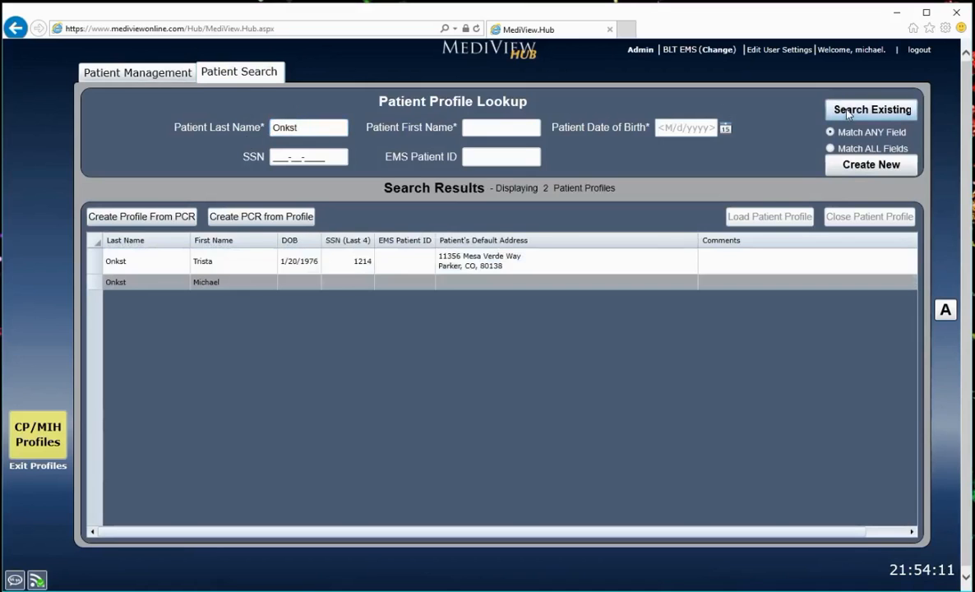
# Load the profile of the patient who has an SSN and a default address on file
pyautogui.click(212, 282)
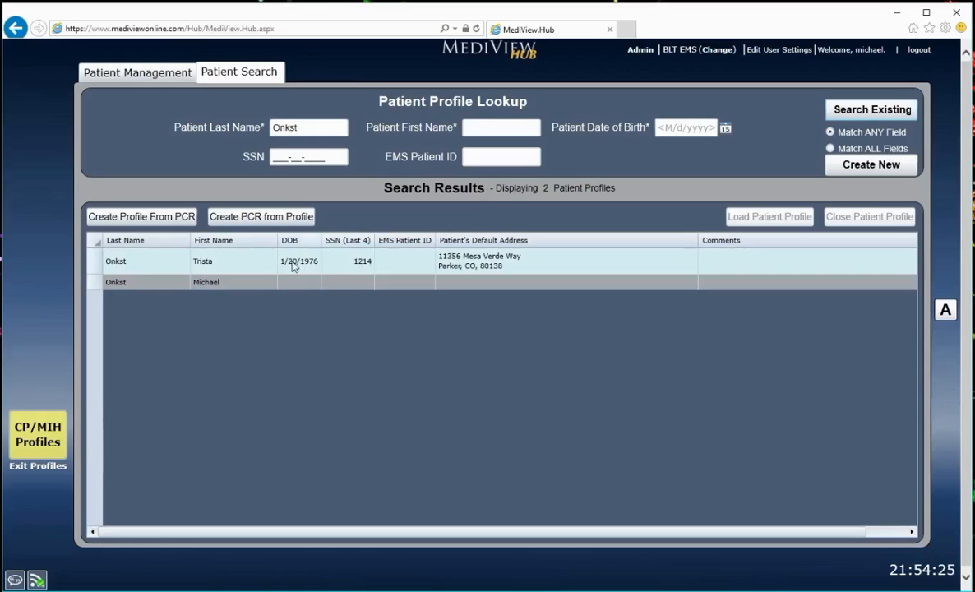
pyautogui.click(349, 264)
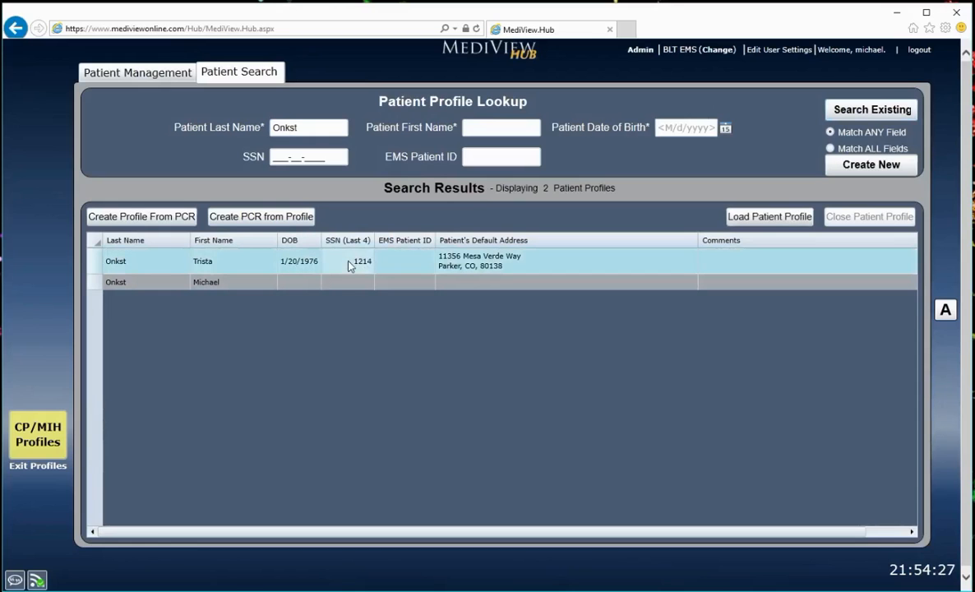
pyautogui.click(762, 218)
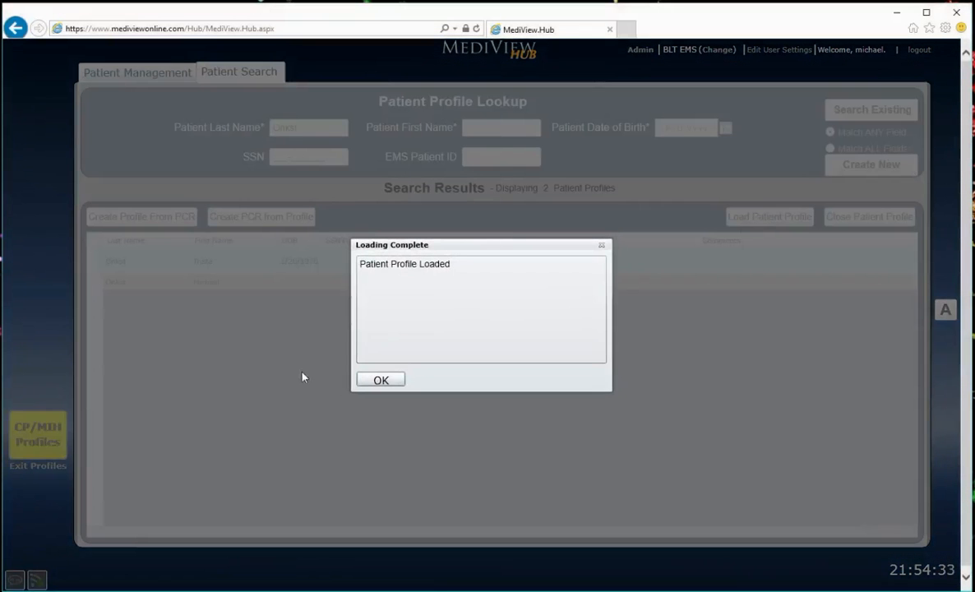
pyautogui.click(380, 379)
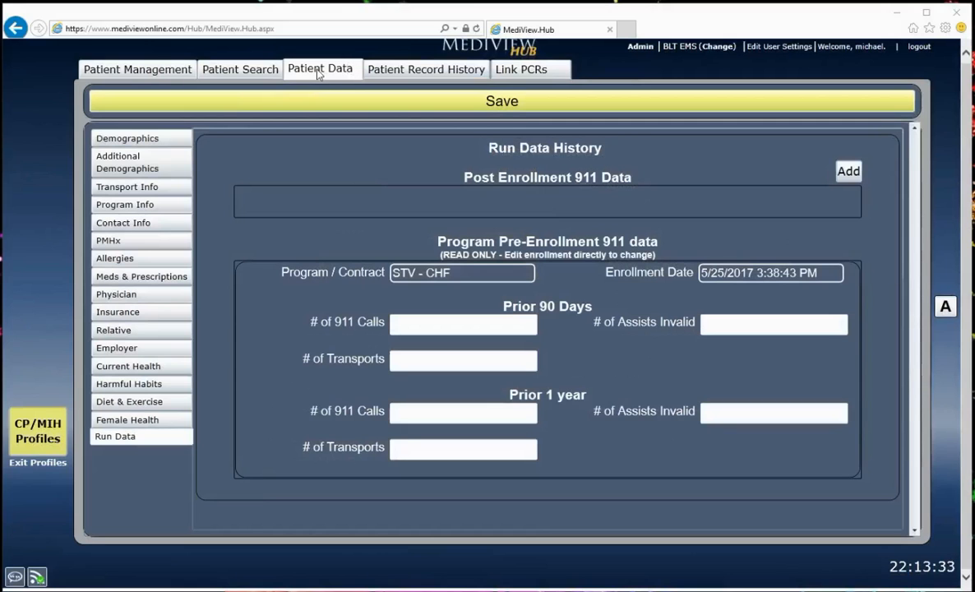
# Review the loaded patient's record history, the PCR linking page, and the demographics, transport and program information
pyautogui.click(385, 74)
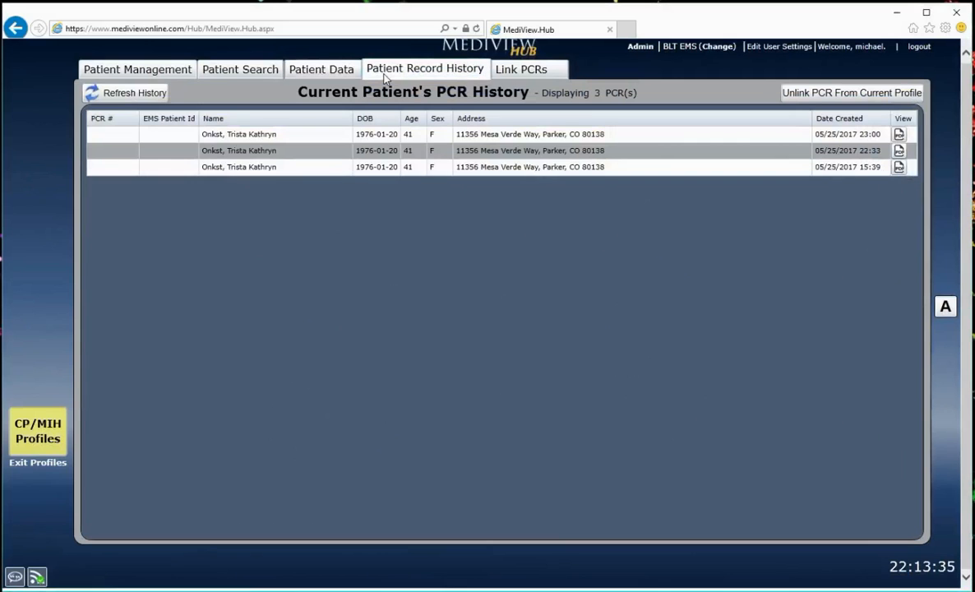
pyautogui.click(518, 73)
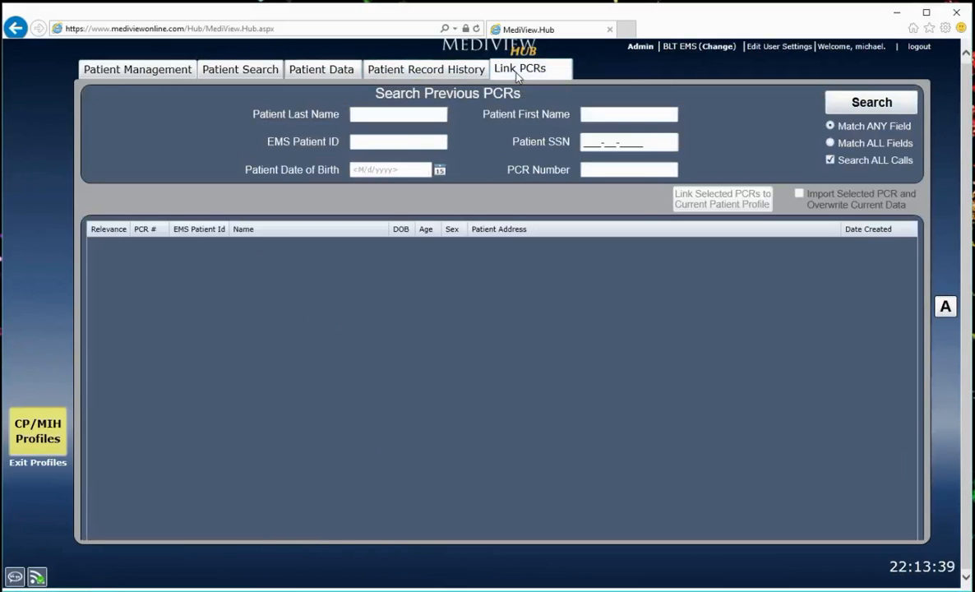
pyautogui.click(336, 70)
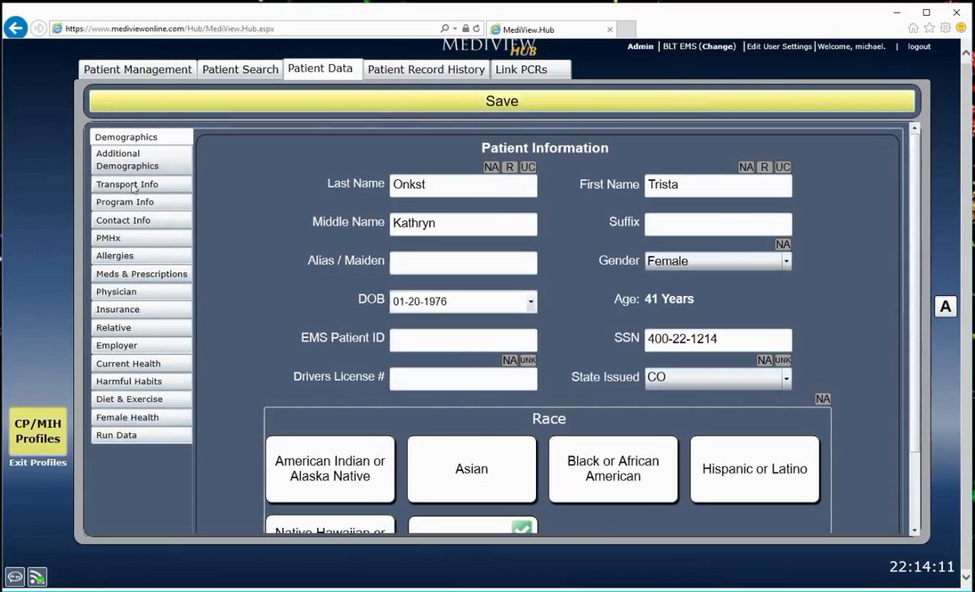
pyautogui.click(135, 158)
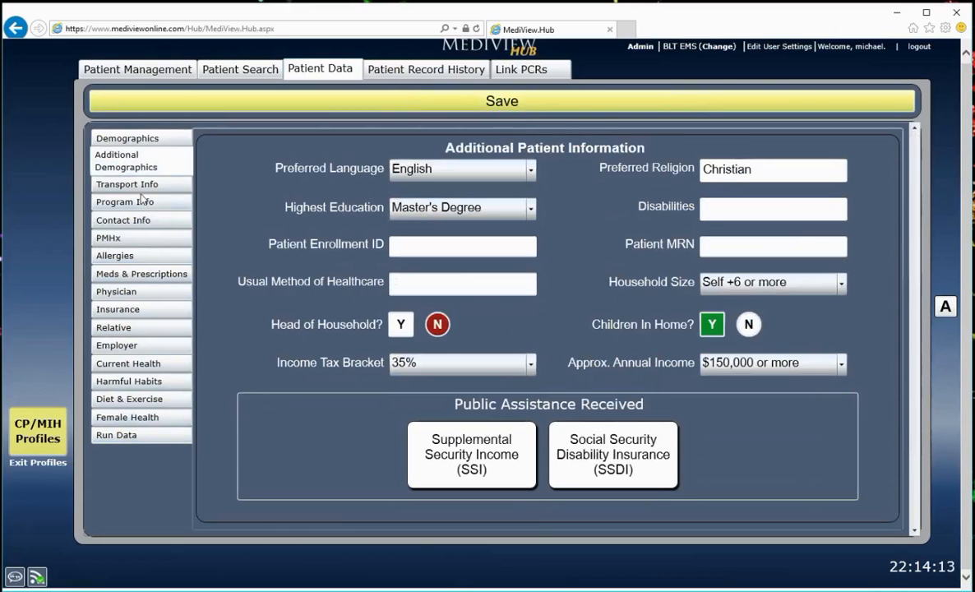
pyautogui.click(144, 188)
pyautogui.click(133, 202)
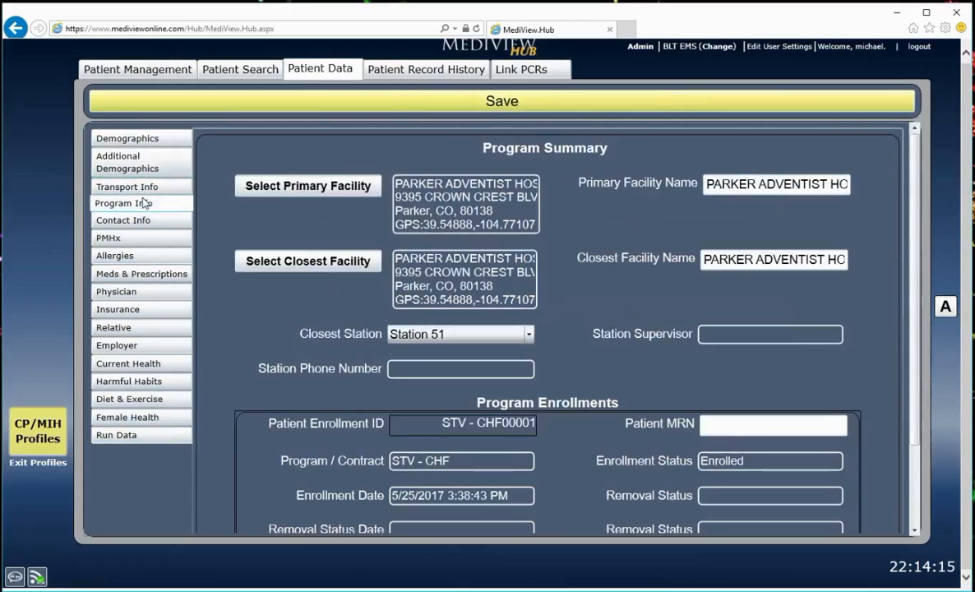
# Save the loaded patient profile and close it
pyautogui.click(393, 109)
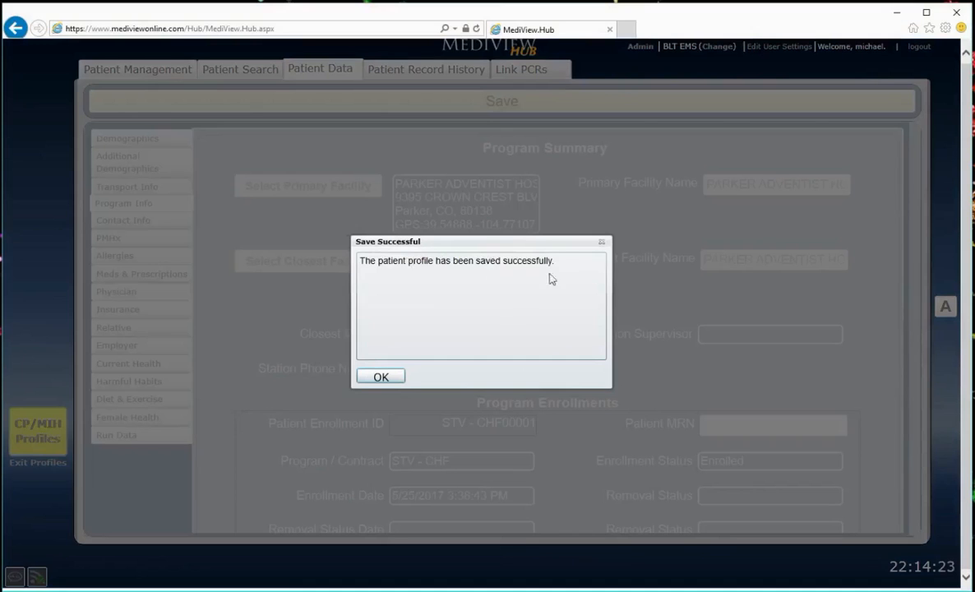
pyautogui.click(399, 376)
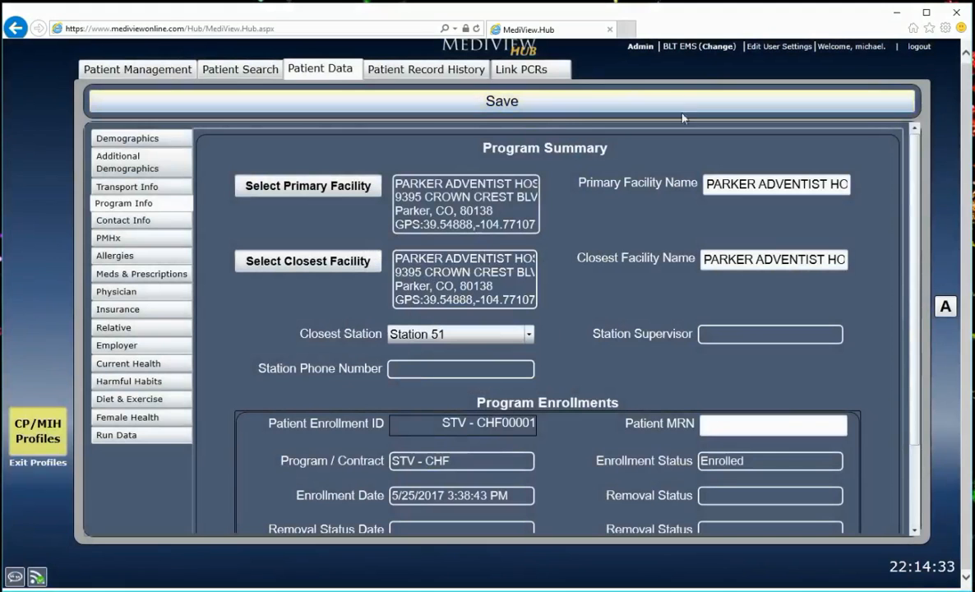
pyautogui.click(230, 72)
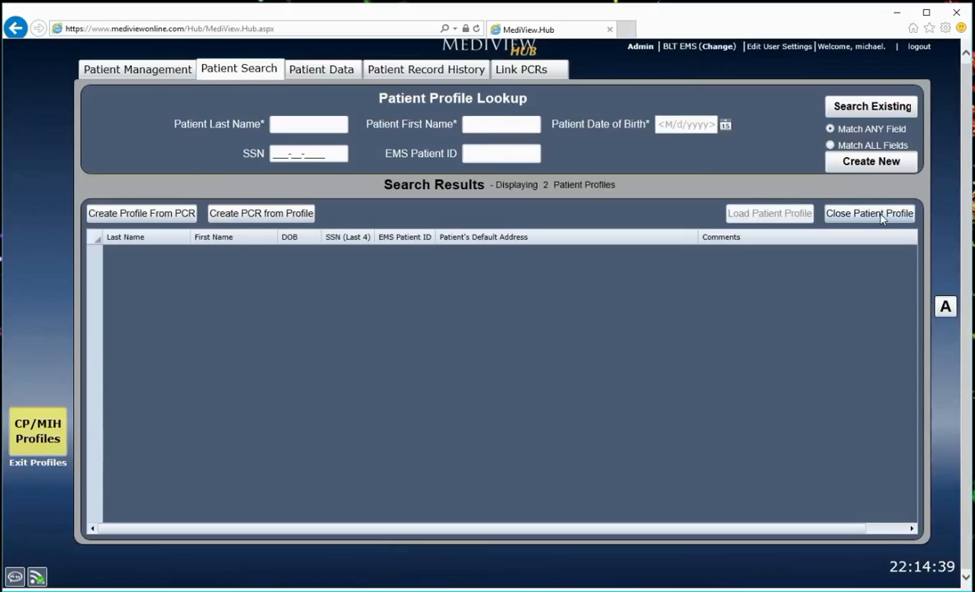
pyautogui.click(882, 214)
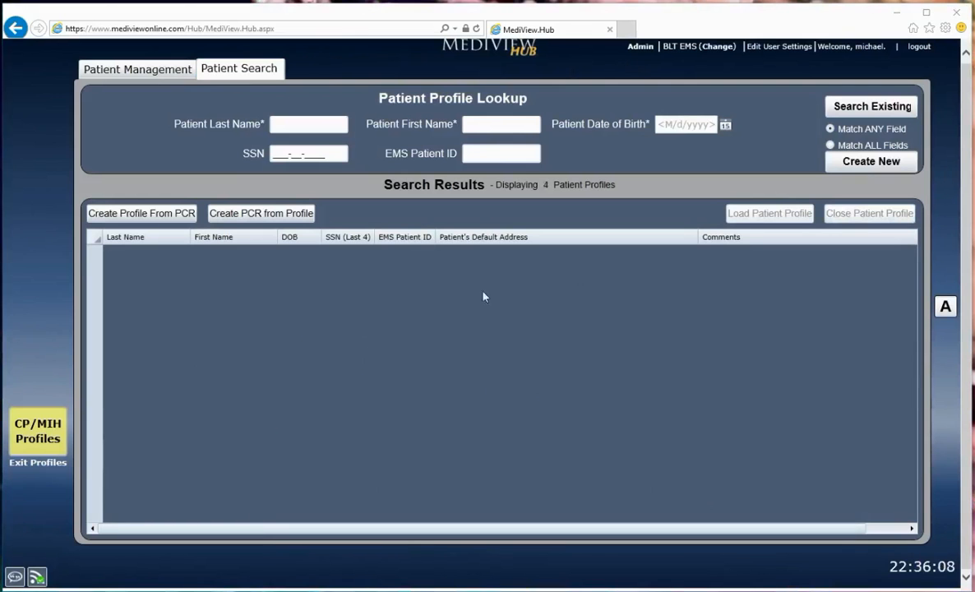
# Create a new patient profile with the patient's last name, first name and date of birth
pyautogui.click(341, 125)
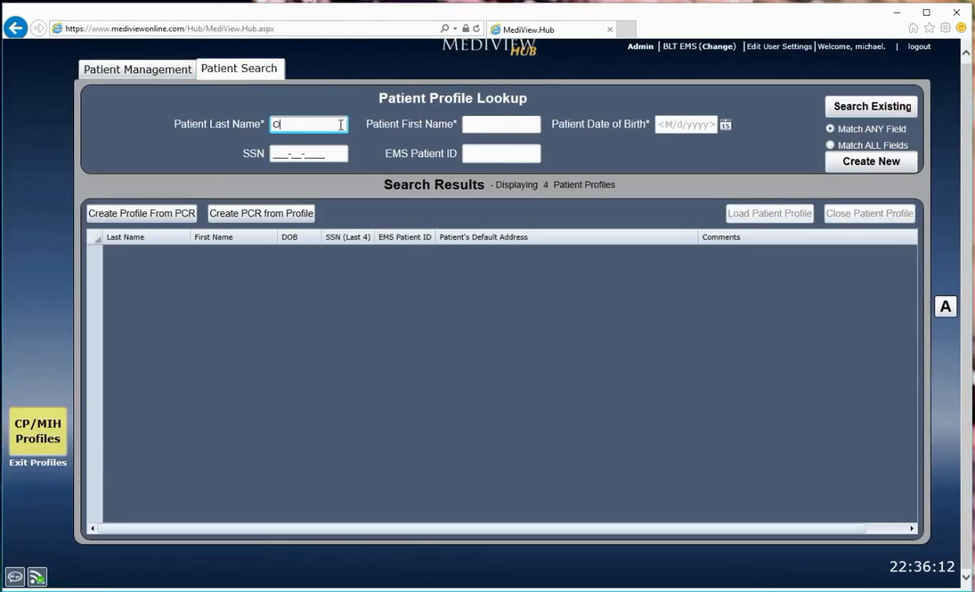
pyautogui.press('Tab')
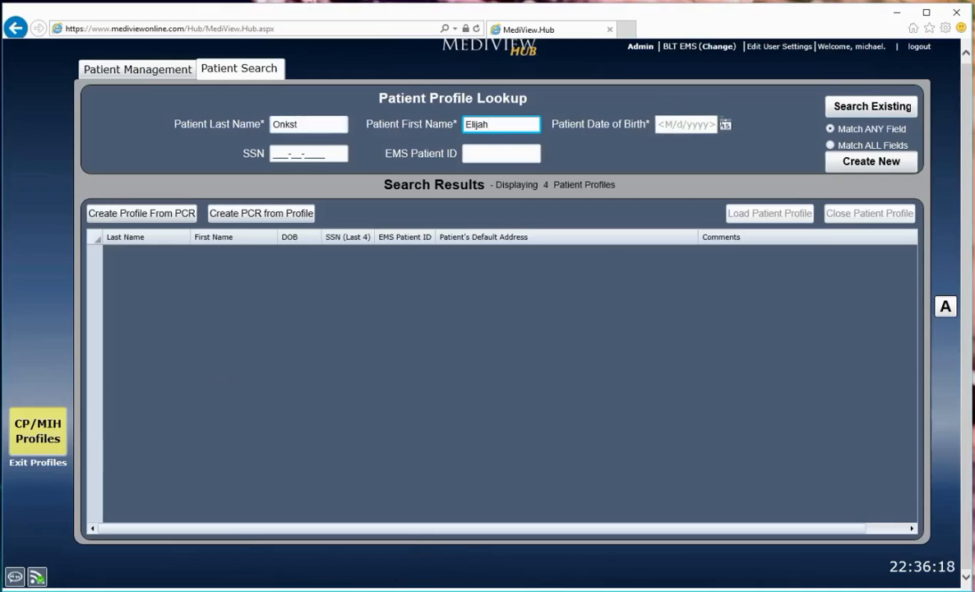
pyautogui.click(725, 124)
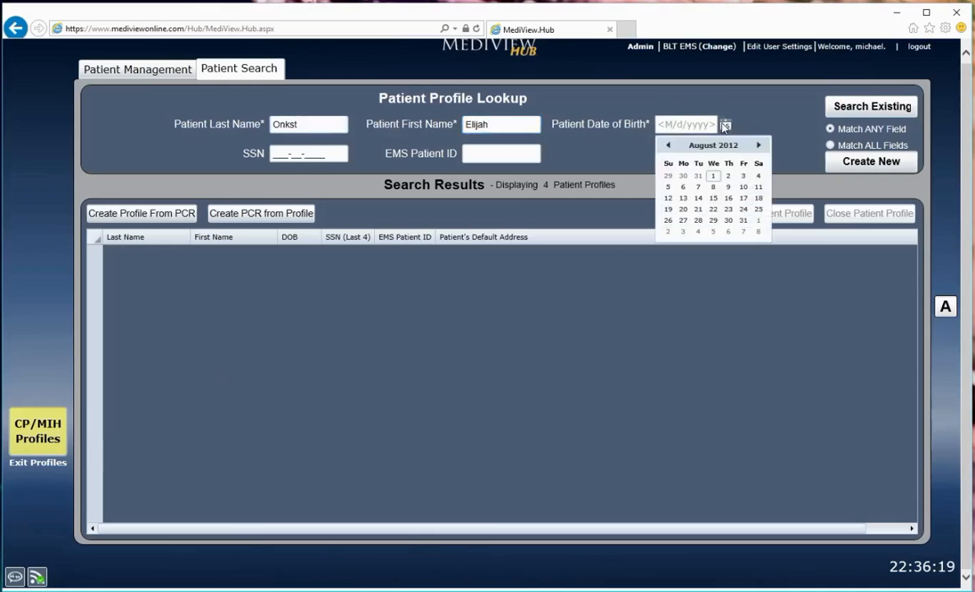
pyautogui.click(713, 198)
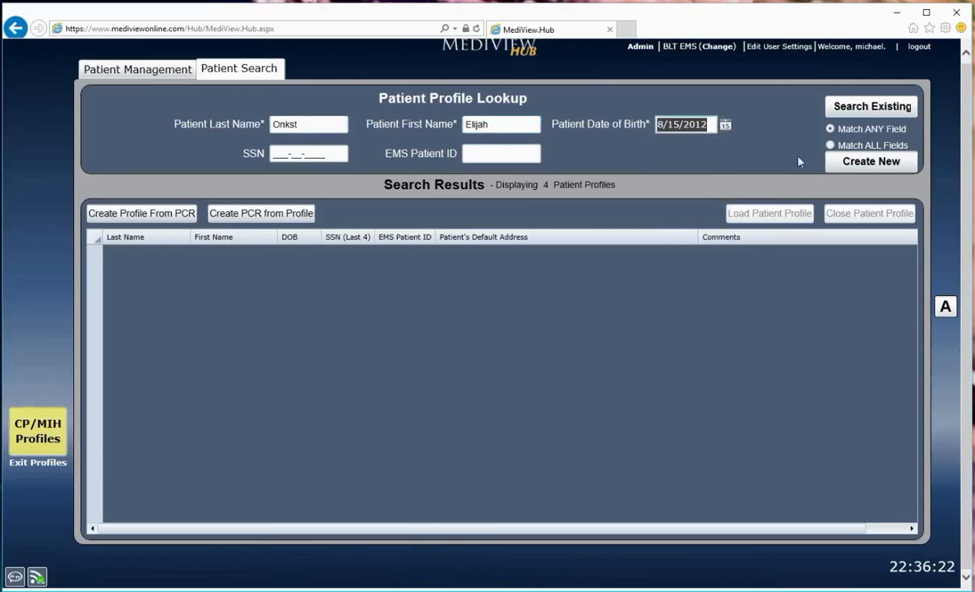
pyautogui.click(852, 171)
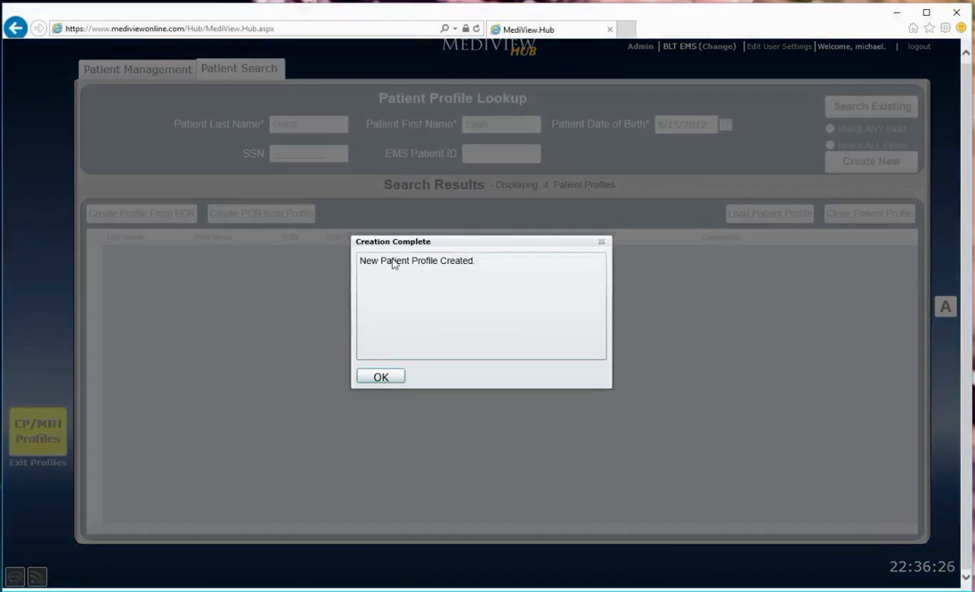
pyautogui.click(381, 376)
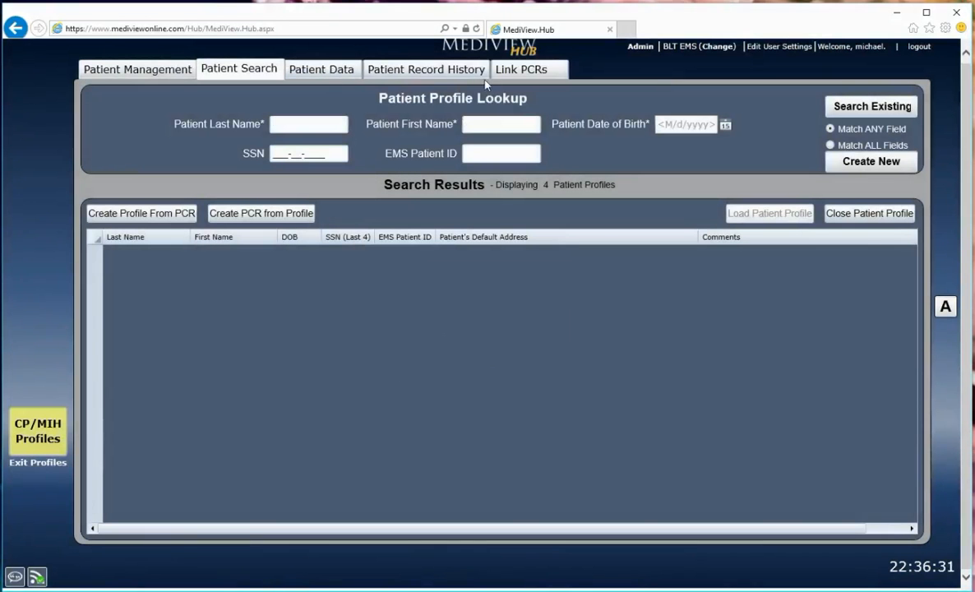
# Check the new profile's patient data and look for its entry by searching existing profiles for the last name
pyautogui.click(333, 71)
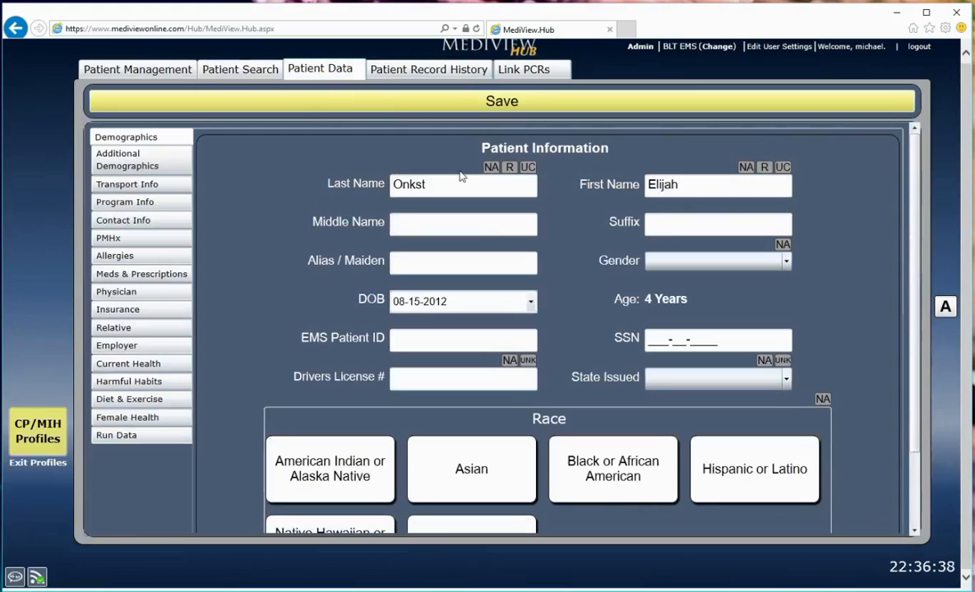
pyautogui.click(260, 73)
pyautogui.click(346, 125)
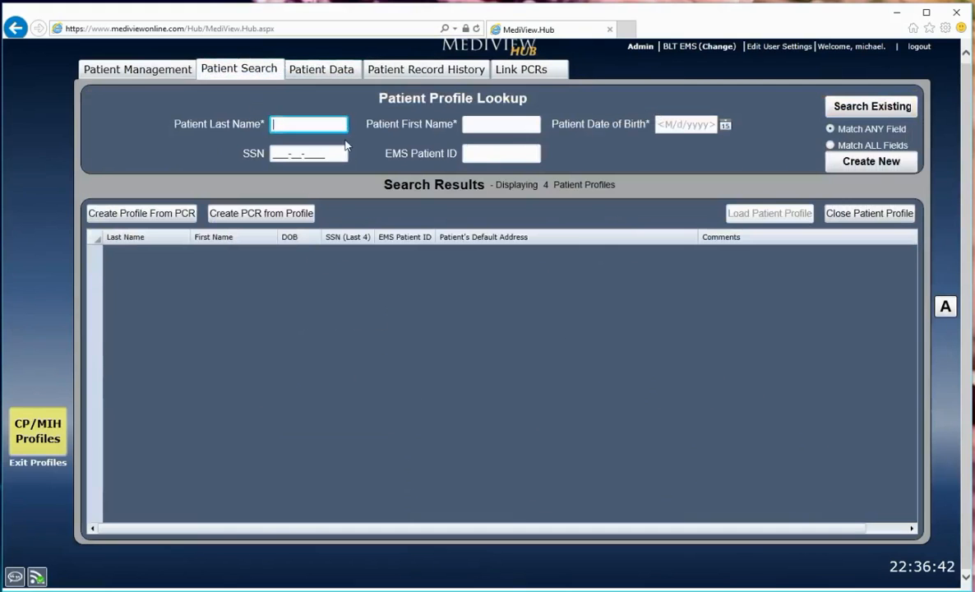
pyautogui.write('nkst')
pyautogui.click(893, 111)
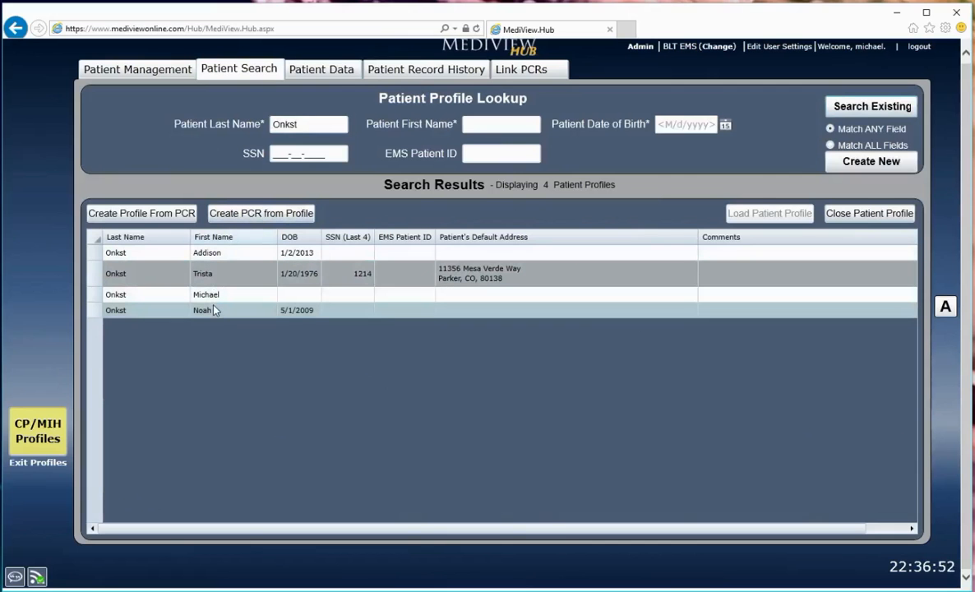
pyautogui.click(212, 310)
# Return to the new patient's data and save the profile
pyautogui.click(320, 69)
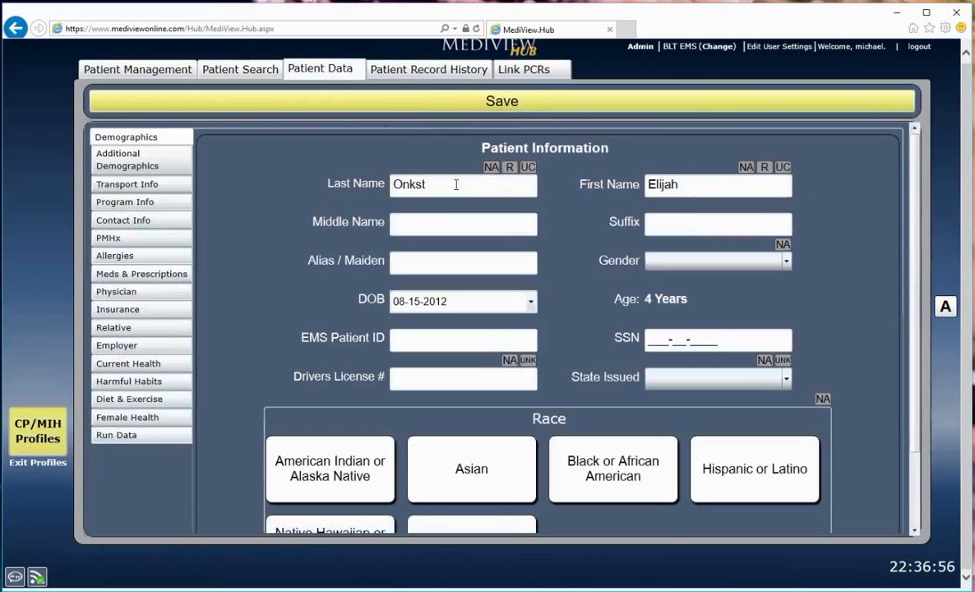
pyautogui.click(372, 110)
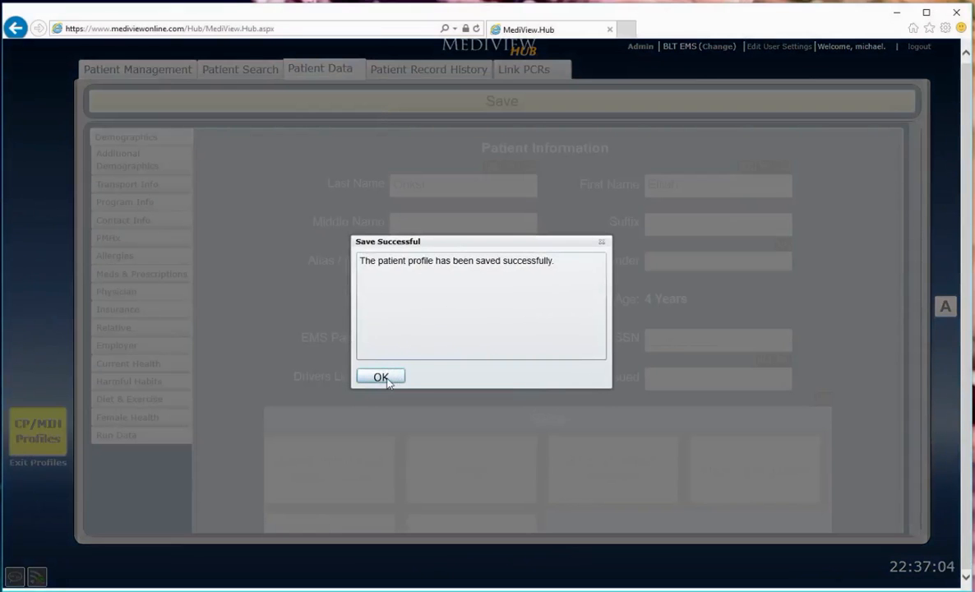
pyautogui.click(381, 377)
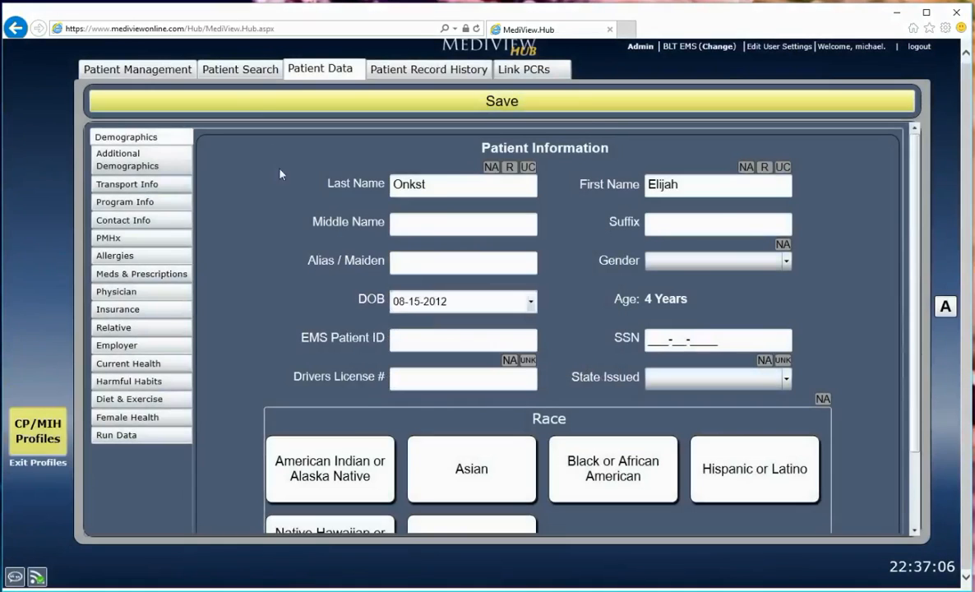
# Repeat the last-name search to find the new patient's entry, and close the open patient profile
pyautogui.click(240, 69)
pyautogui.click(881, 108)
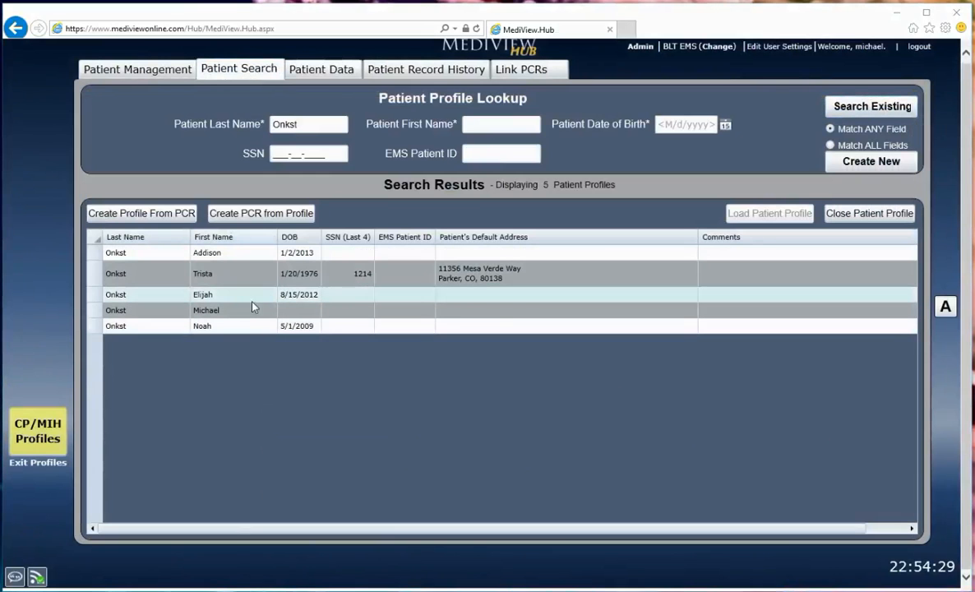
pyautogui.click(254, 300)
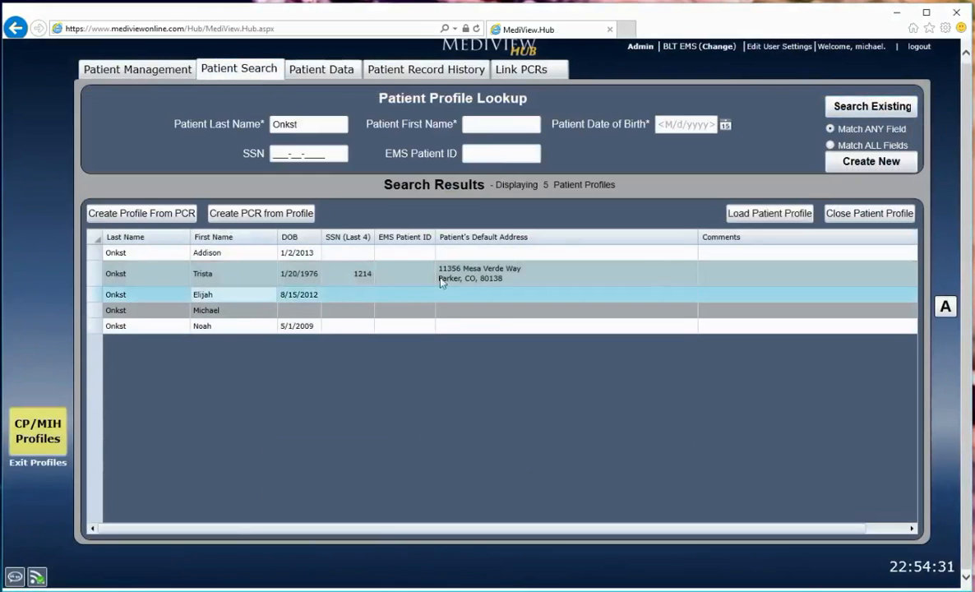
pyautogui.click(898, 226)
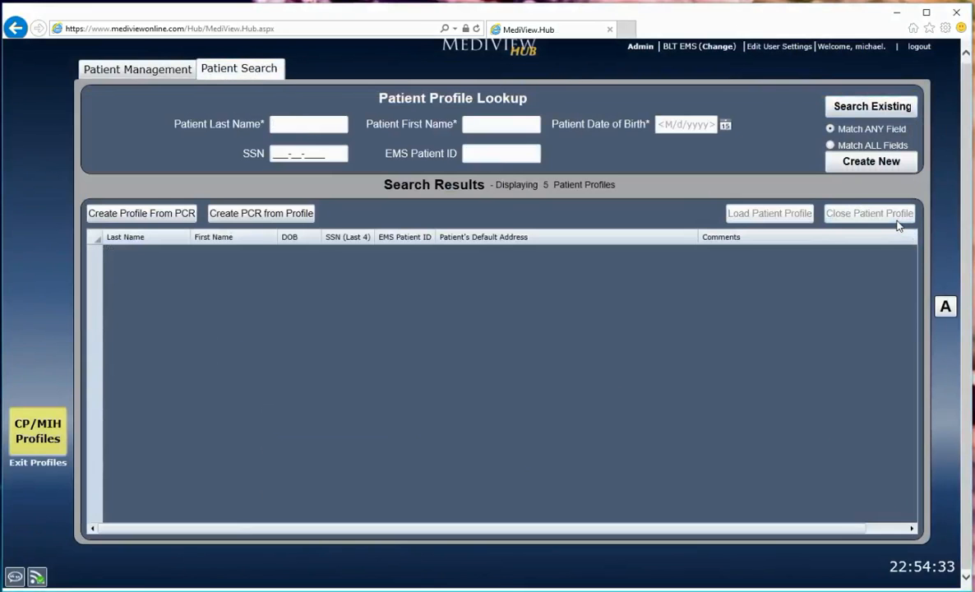
# Search existing profiles by the patient's last name and load the profile of the patient who has a default address on file
pyautogui.click(319, 122)
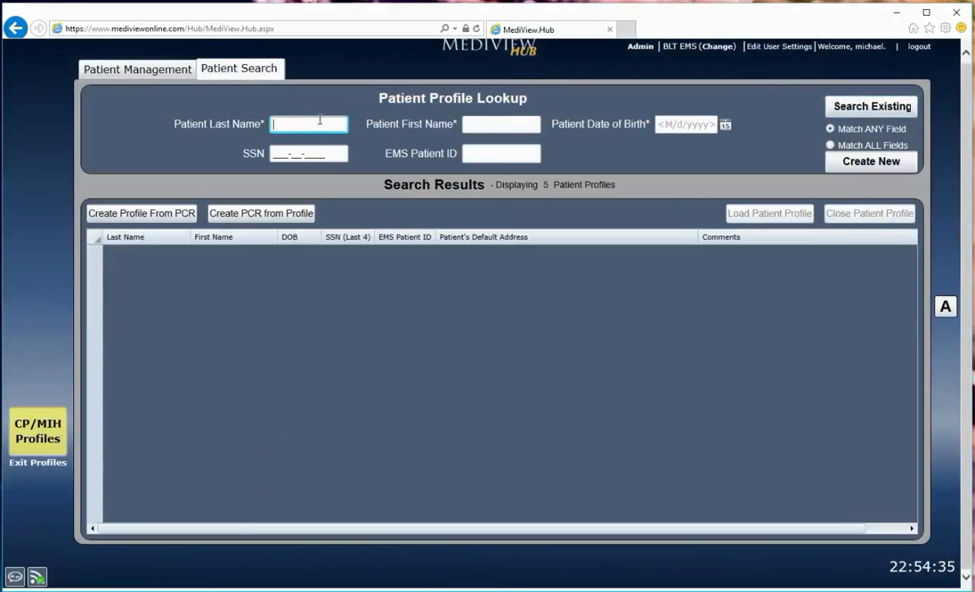
pyautogui.write('Onkst')
pyautogui.click(835, 112)
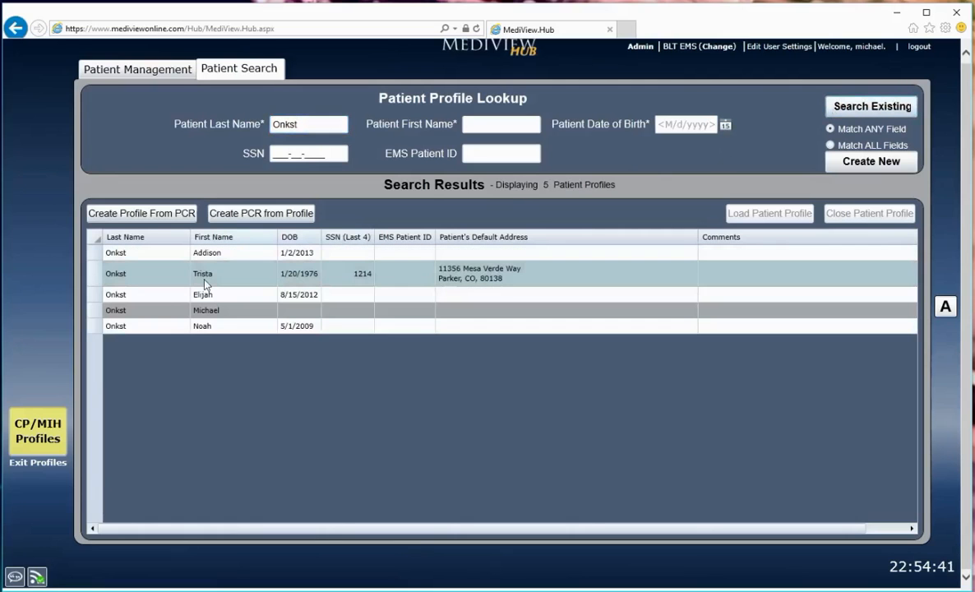
pyautogui.click(205, 283)
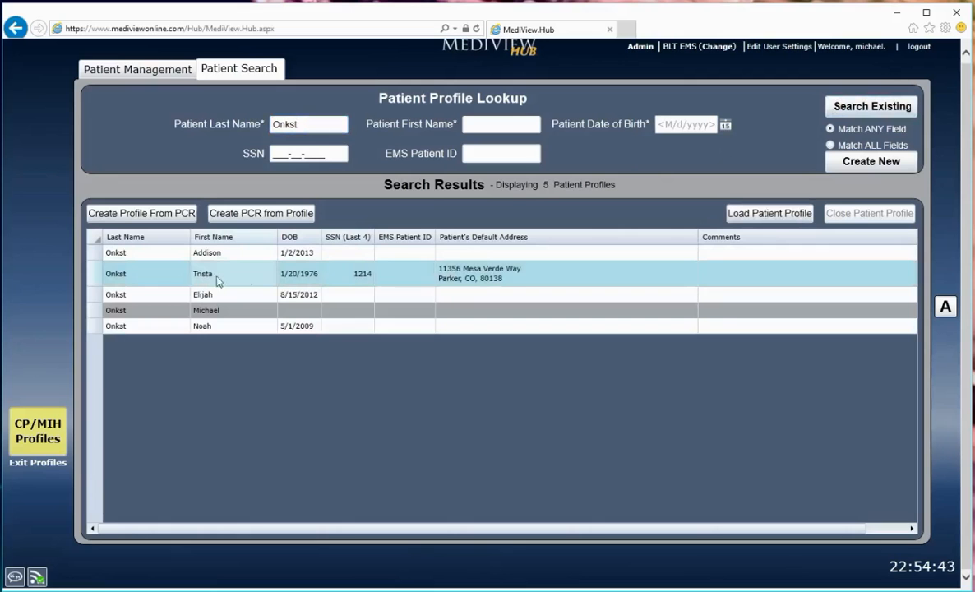
pyautogui.click(781, 214)
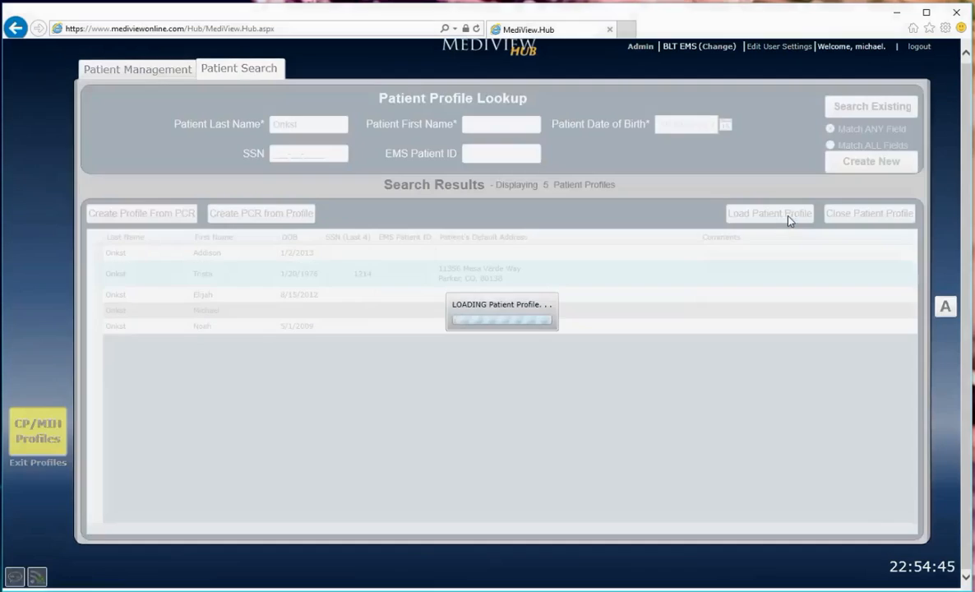
pyautogui.click(378, 376)
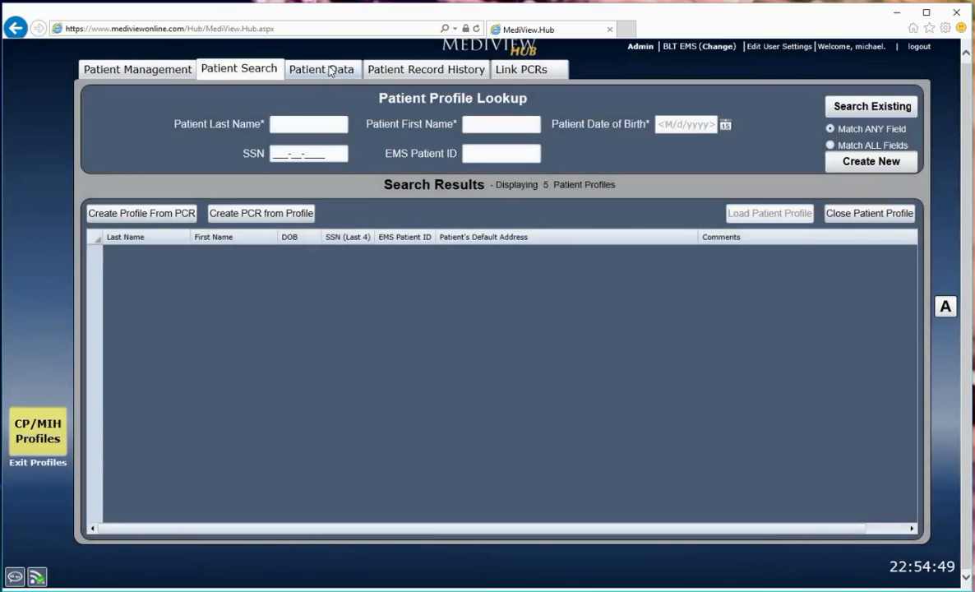
# Review the loaded patient's PCR history and view the PDF report of the record created 05/25/2017 23:00
pyautogui.click(401, 73)
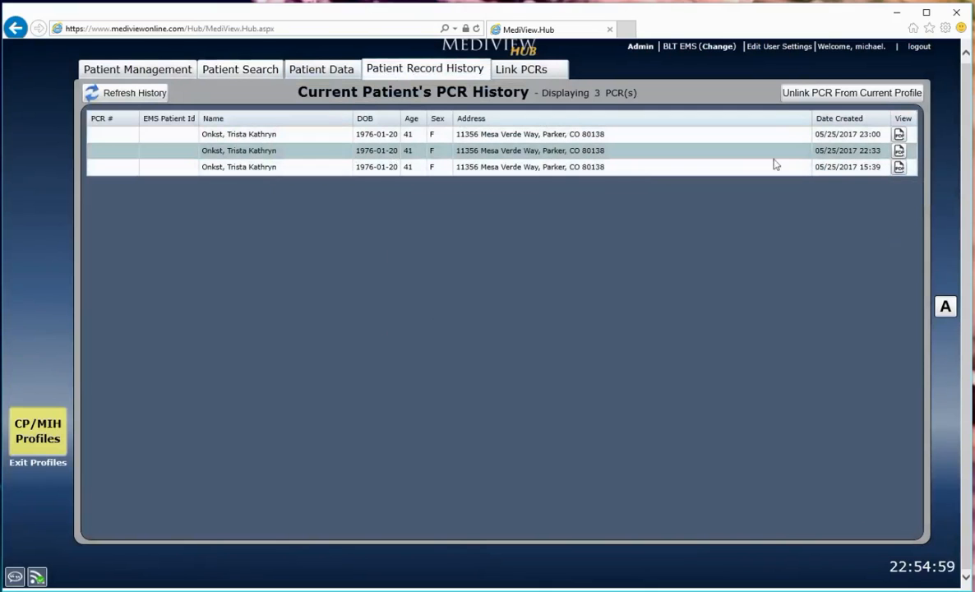
pyautogui.click(899, 137)
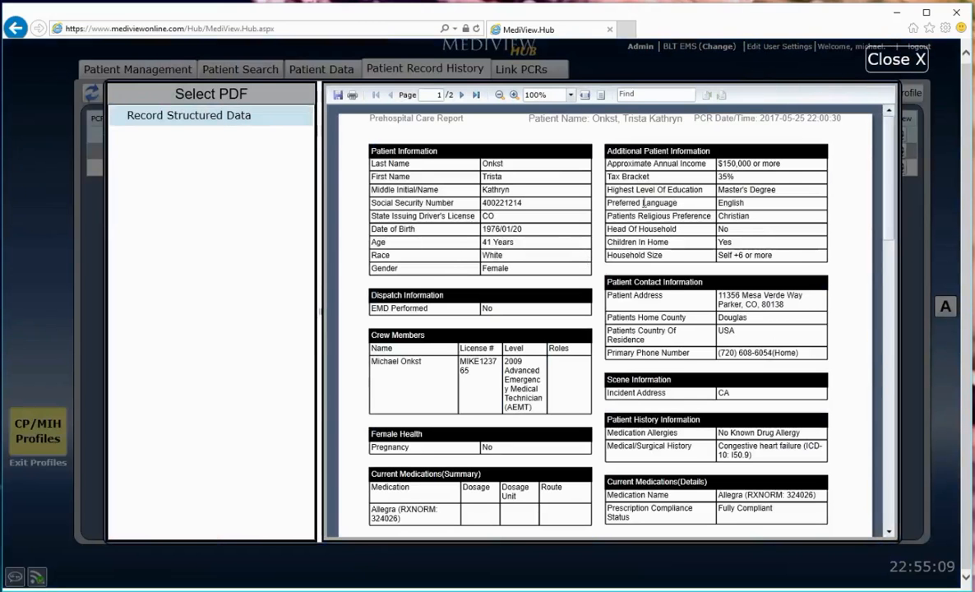
pyautogui.click(913, 66)
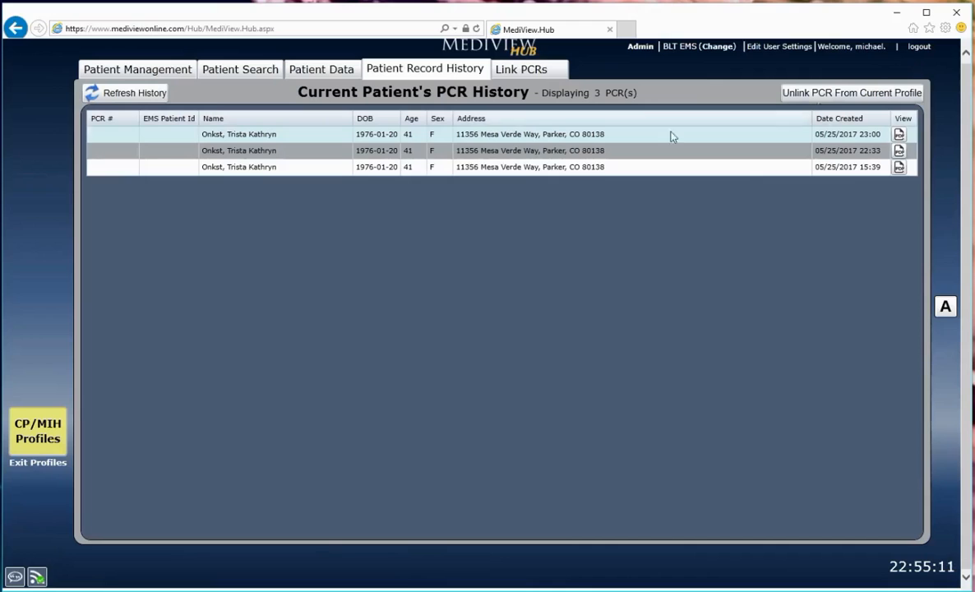
# Unlink the PCRs created 05/25/2017 23:00 and 05/25/2017 15:39 from the current patient profile
pyautogui.click(479, 138)
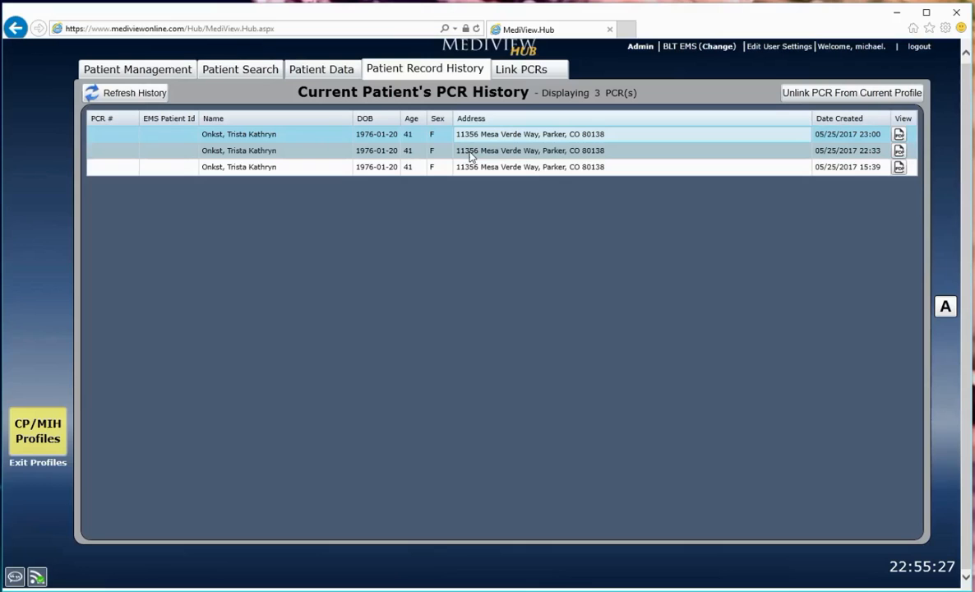
pyautogui.keyDown('ctrl'); pyautogui.click(470, 152); pyautogui.keyUp('ctrl')
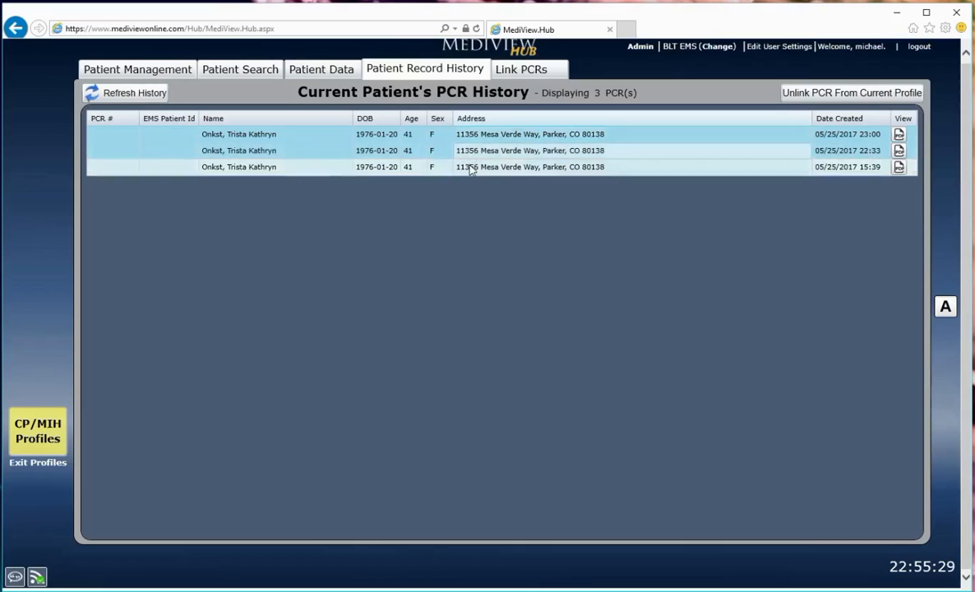
pyautogui.keyDown('ctrl'); pyautogui.click(469, 167); pyautogui.keyUp('ctrl')
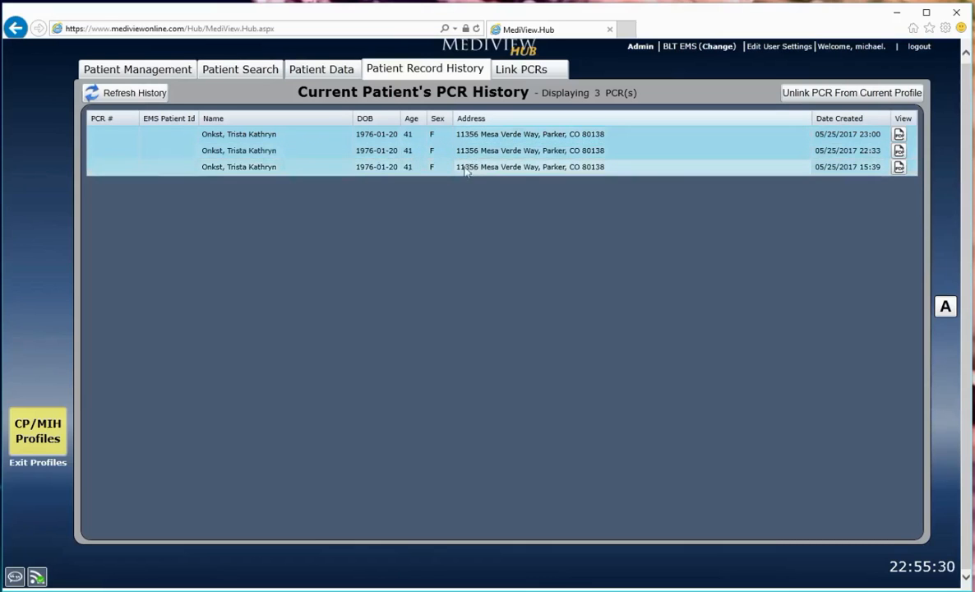
pyautogui.keyDown('ctrl'); pyautogui.click(327, 157); pyautogui.keyUp('ctrl')
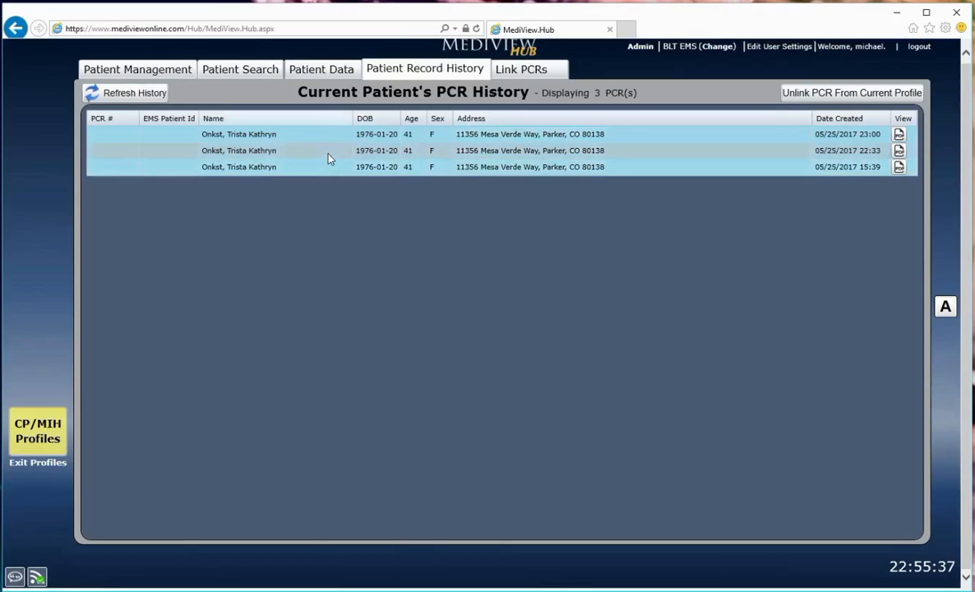
pyautogui.click(266, 156)
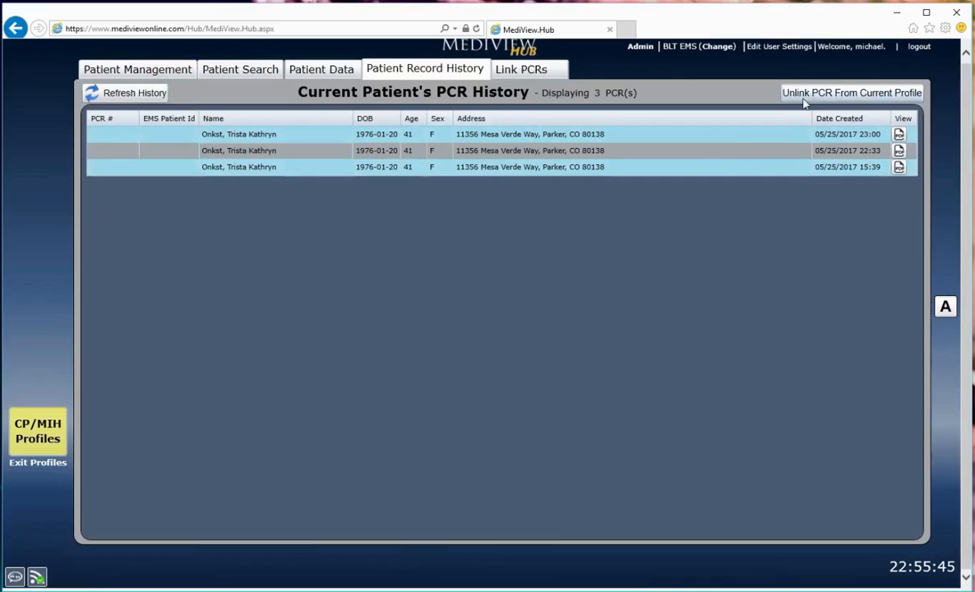
pyautogui.click(860, 95)
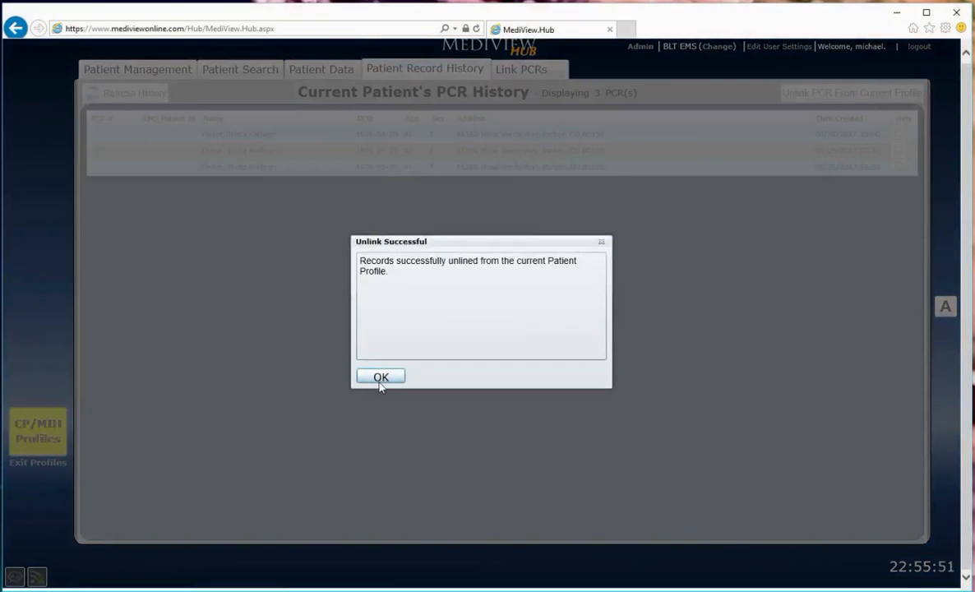
pyautogui.click(380, 381)
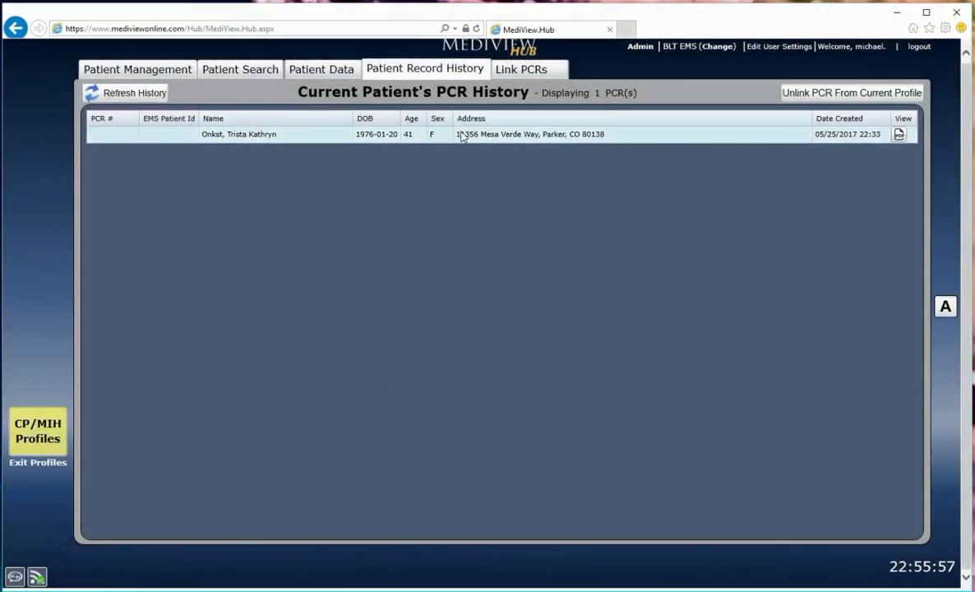
# Search previous PCRs by the patient's name, link those created 05/25/2017 23:00 and 15:39 to the current profile, and refresh the record history
pyautogui.click(511, 73)
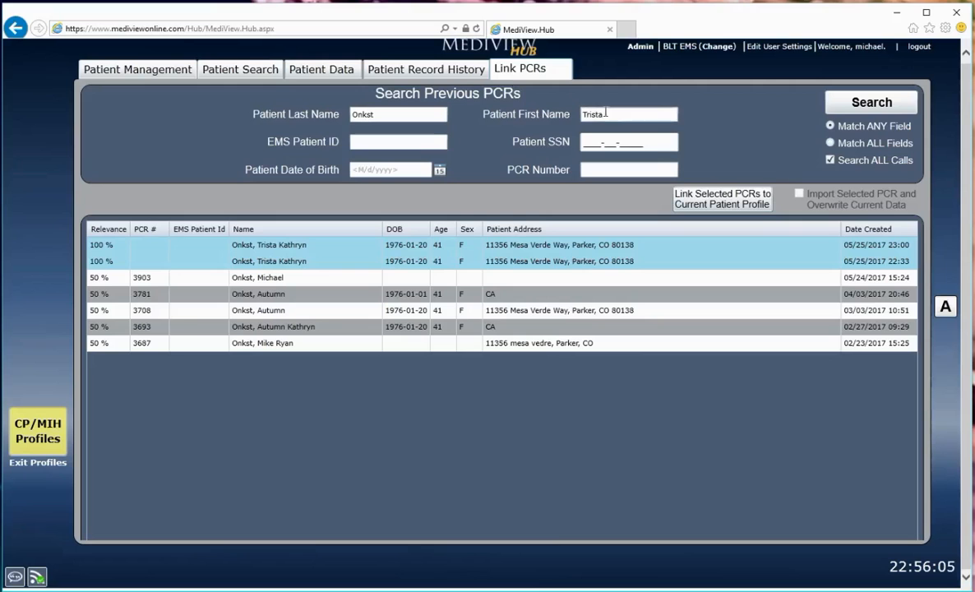
pyautogui.press('Return')
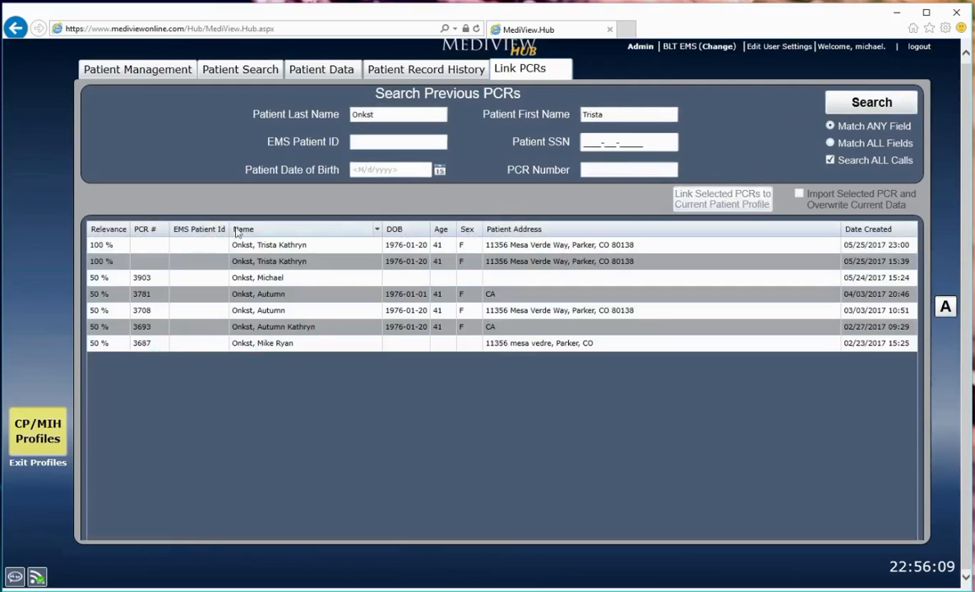
pyautogui.click(297, 249)
pyautogui.keyDown('ctrl'); pyautogui.click(298, 261); pyautogui.keyUp('ctrl')
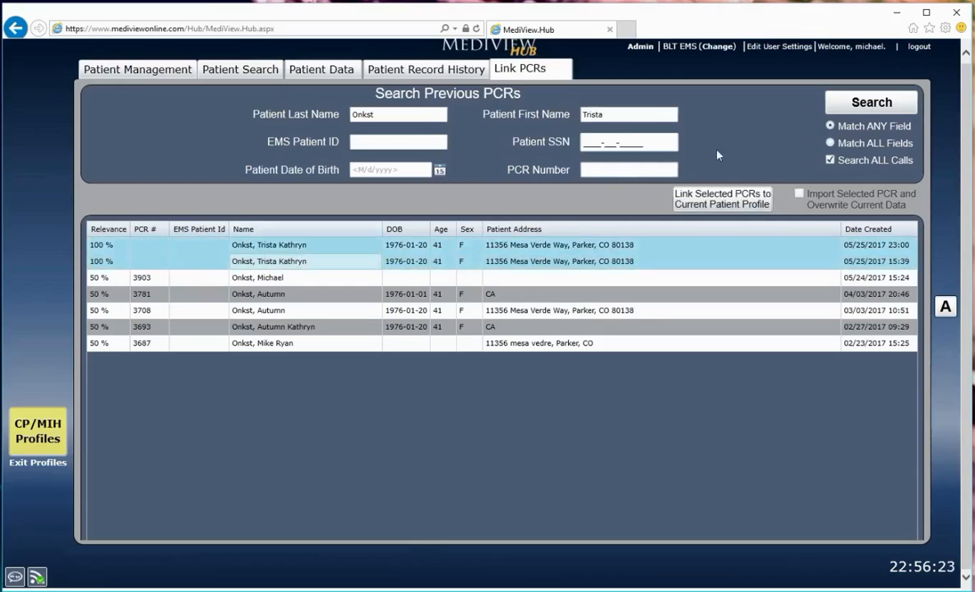
pyautogui.click(695, 204)
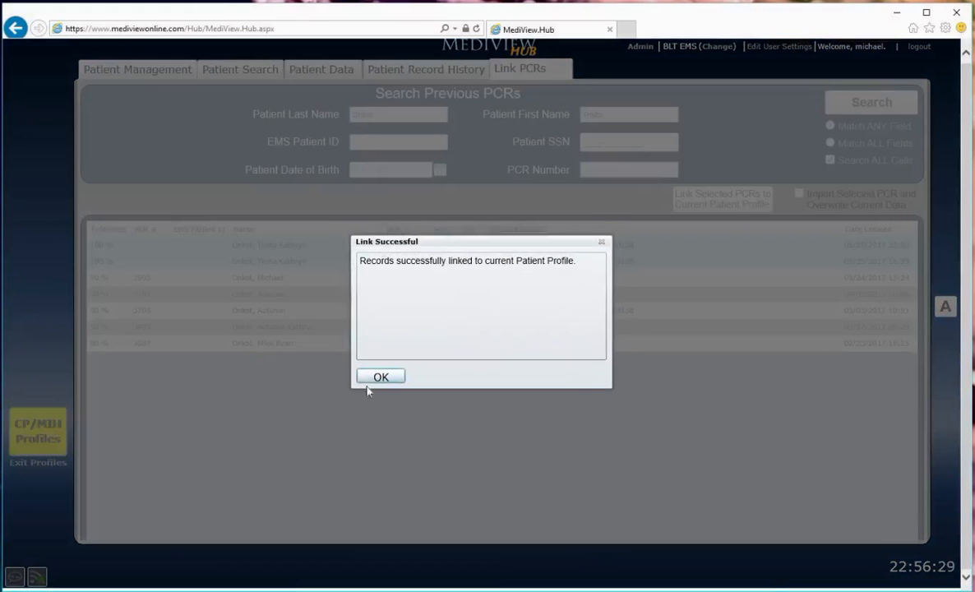
pyautogui.click(376, 377)
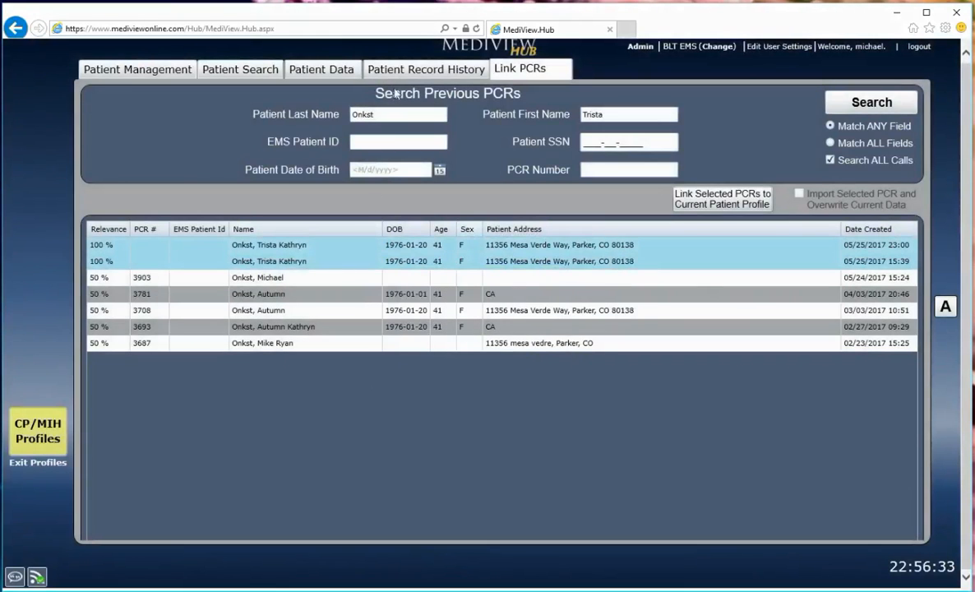
pyautogui.click(374, 70)
pyautogui.click(125, 93)
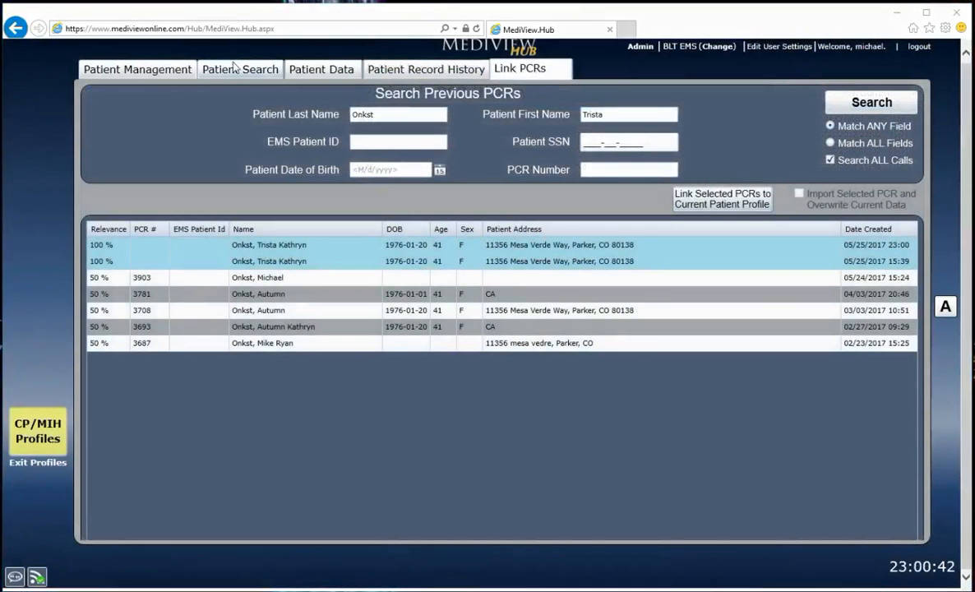
# Close the open patient profile and rerun the registered patients search by last name with all dates included
pyautogui.click(236, 68)
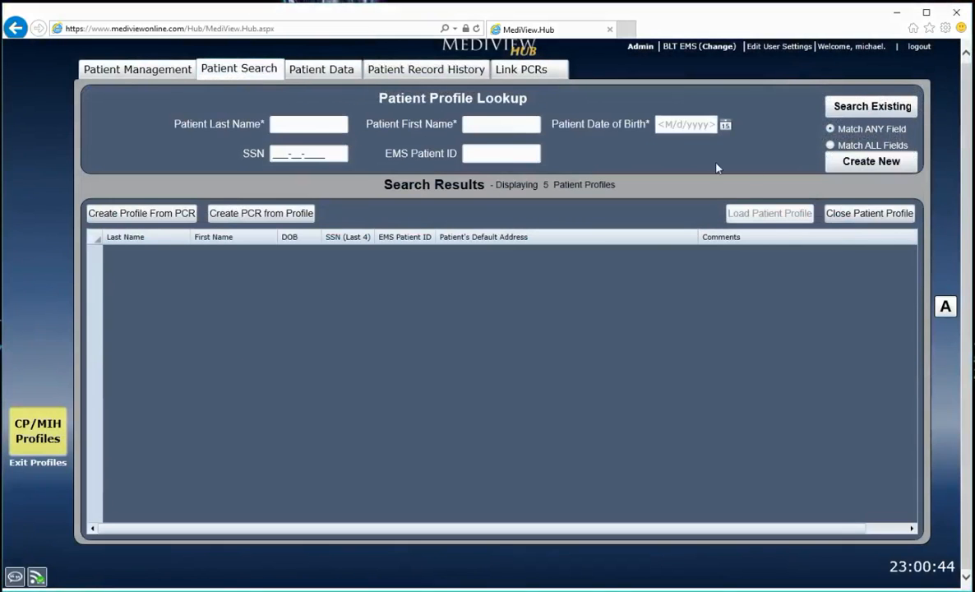
pyautogui.click(863, 215)
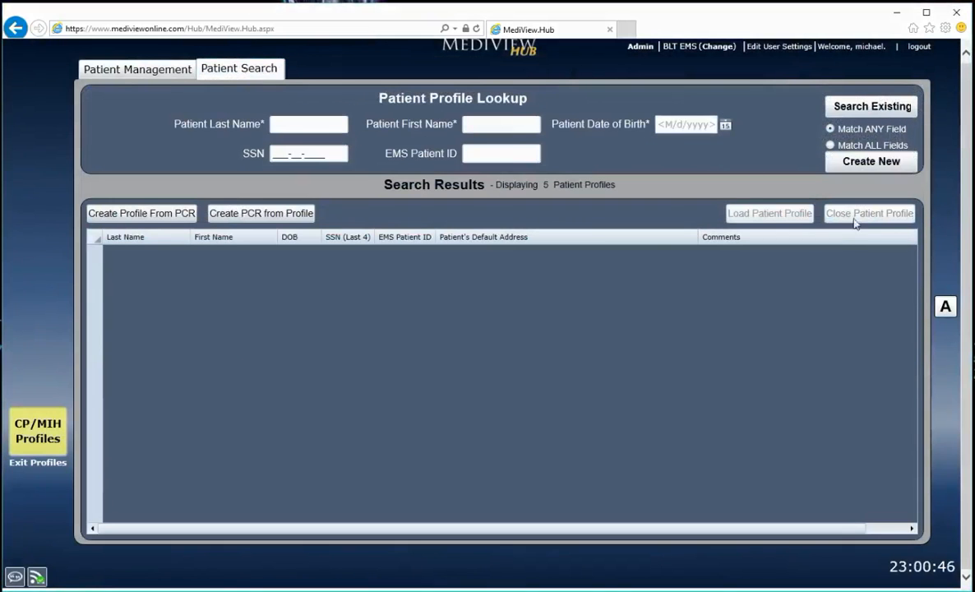
pyautogui.click(149, 74)
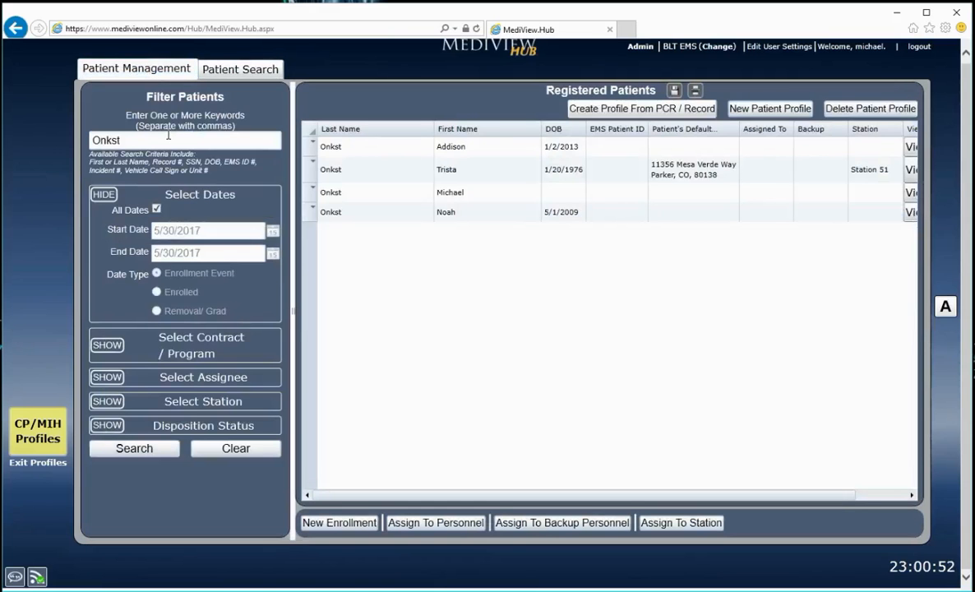
pyautogui.click(143, 133)
pyautogui.click(140, 448)
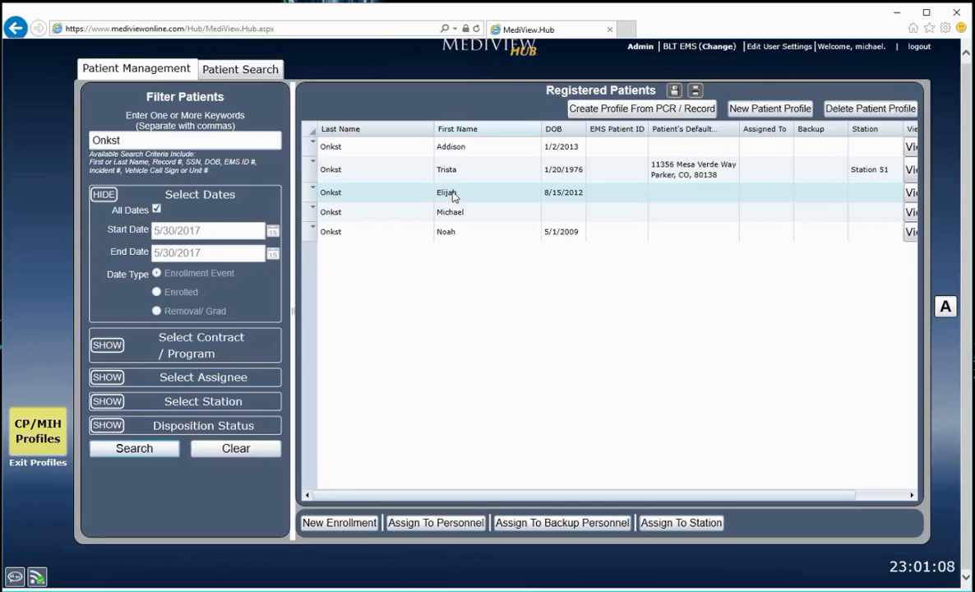
# Add a new enrollment for the third registered patient with contract STV - CHF, enrolled at the current date and time, and save it
pyautogui.click(452, 196)
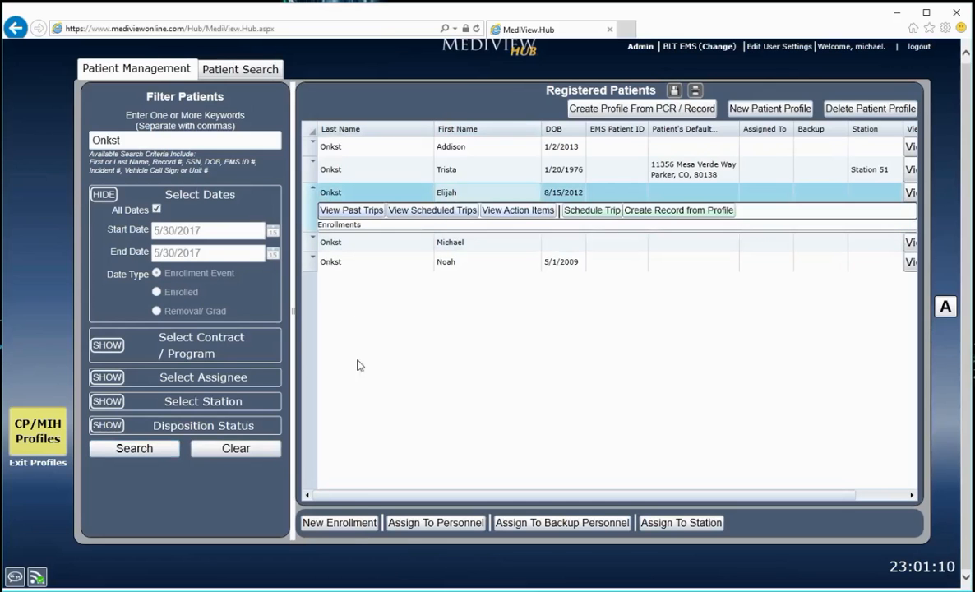
pyautogui.click(349, 528)
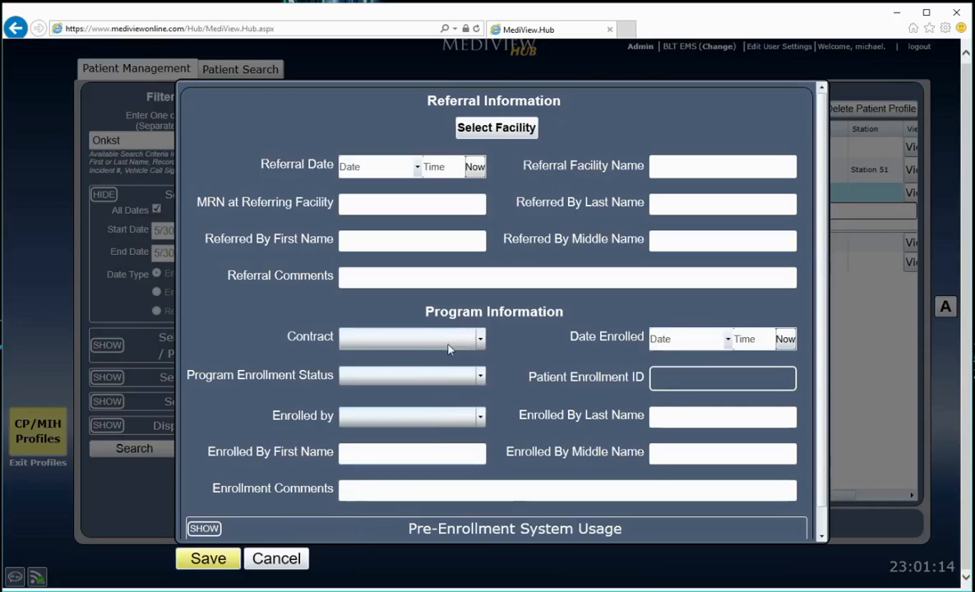
pyautogui.click(481, 340)
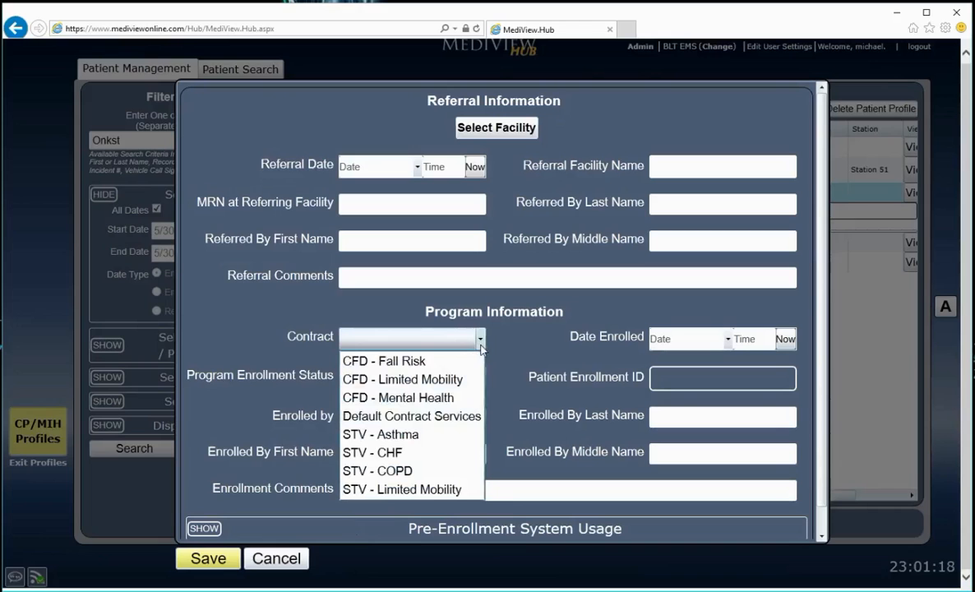
pyautogui.click(409, 454)
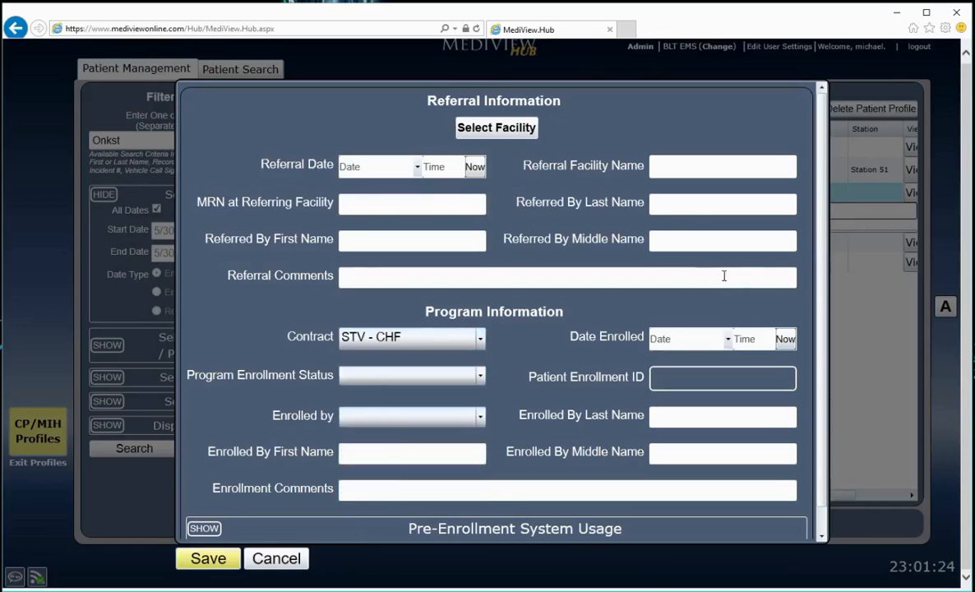
pyautogui.scroll(-1, 824, 285)
pyautogui.click(785, 313)
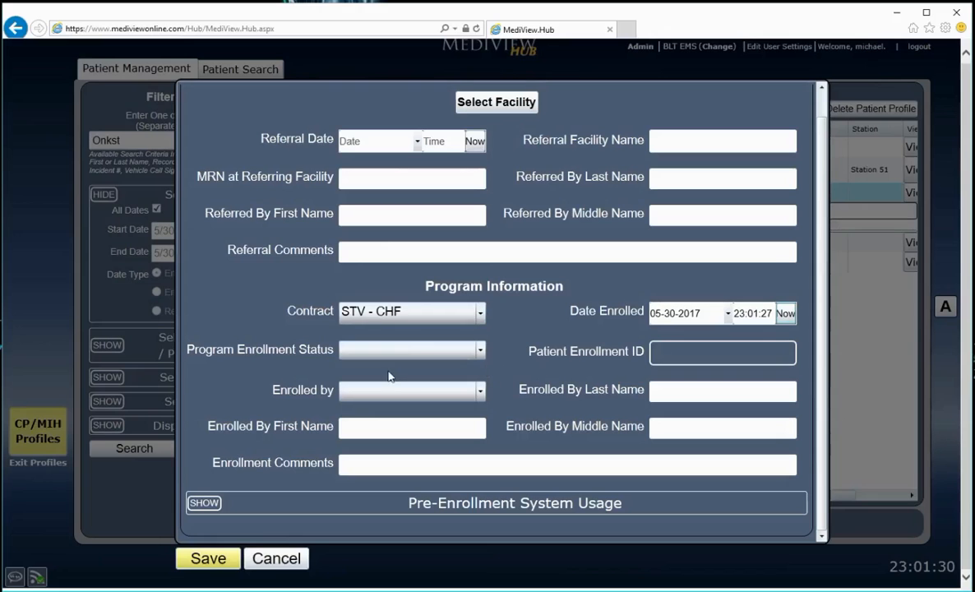
pyautogui.click(219, 558)
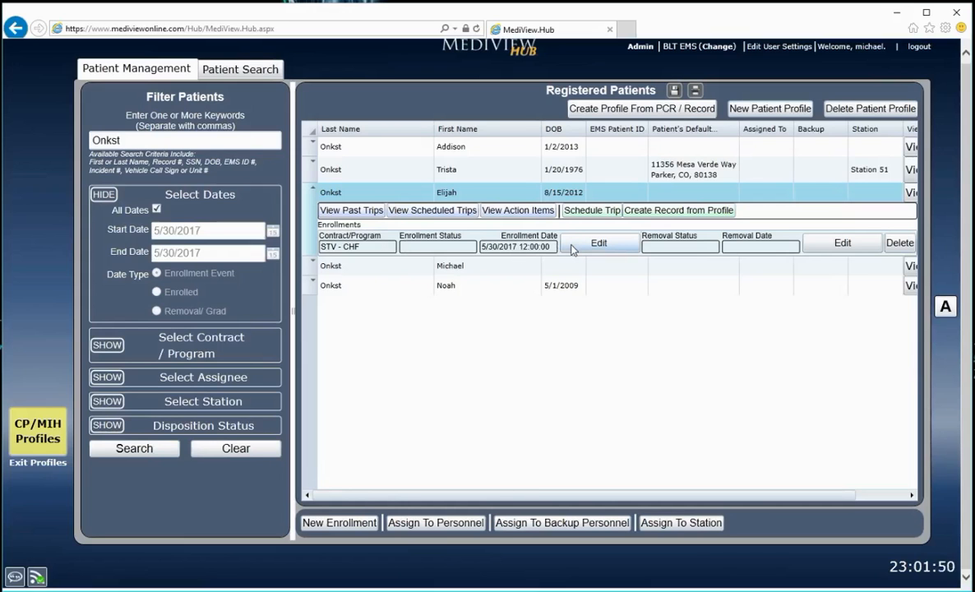
# Examine the STV - CHF enrollment's referral and program details and its disenrollment form, leaving both without saving
pyautogui.click(593, 244)
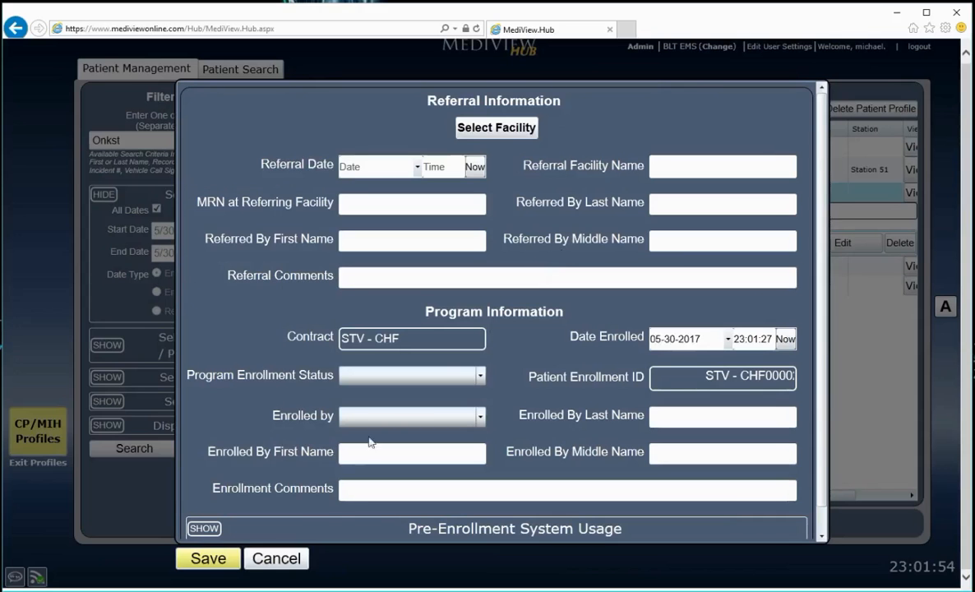
pyautogui.click(298, 557)
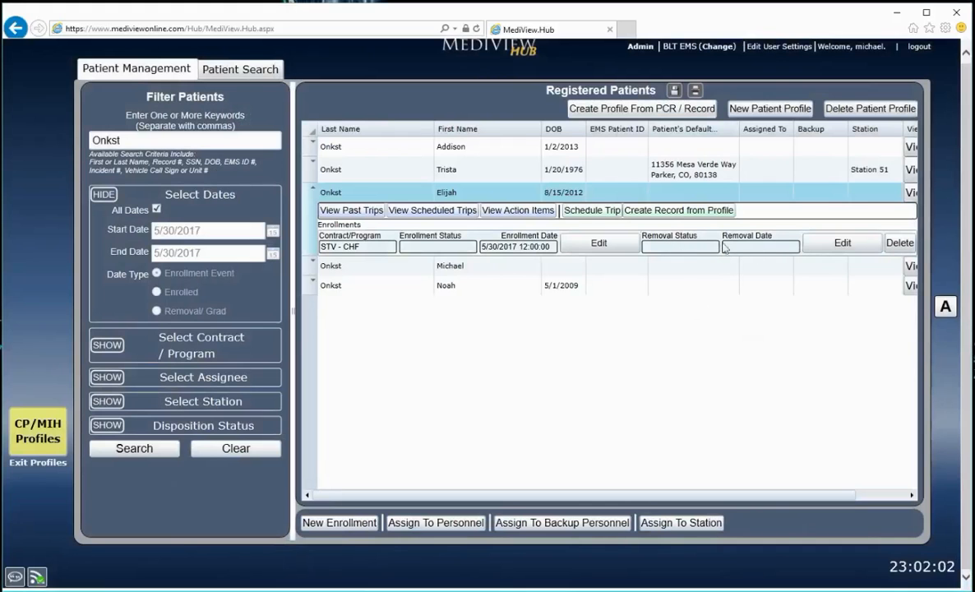
pyautogui.click(821, 246)
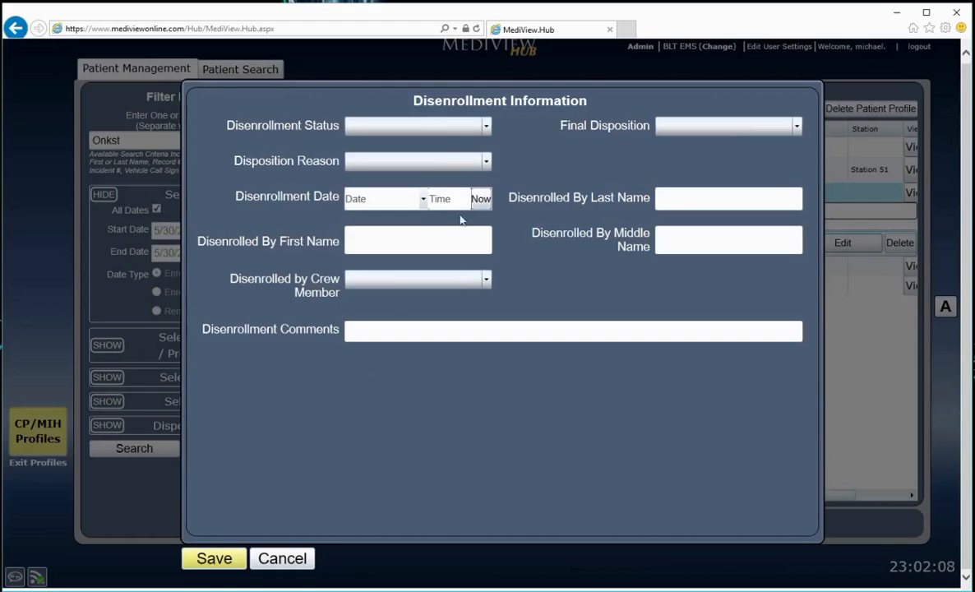
pyautogui.click(282, 558)
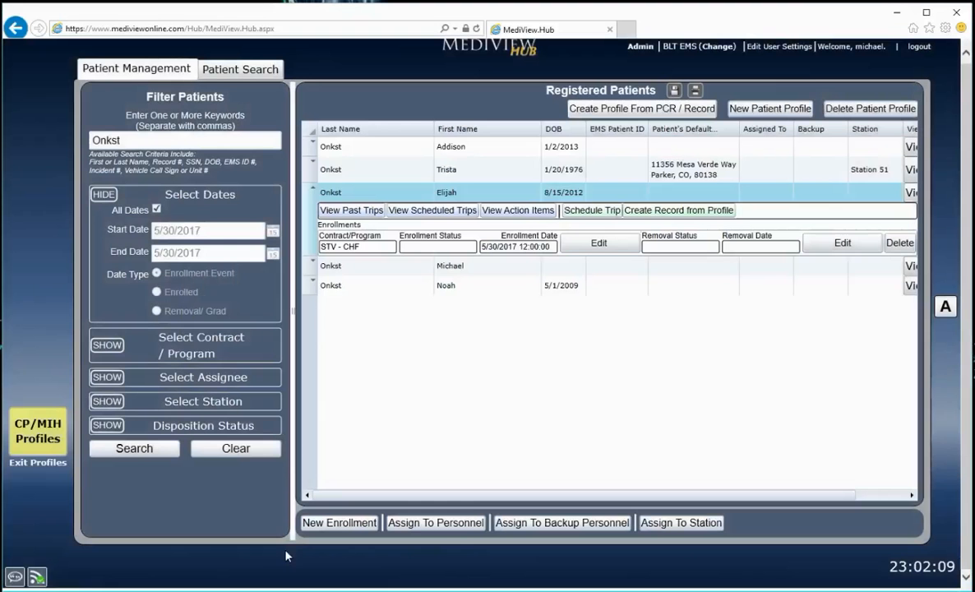
# Examine the third patient's enrollment deletion prompt and the personnel, backup personnel and station assignment lists, cancelling each
pyautogui.click(900, 243)
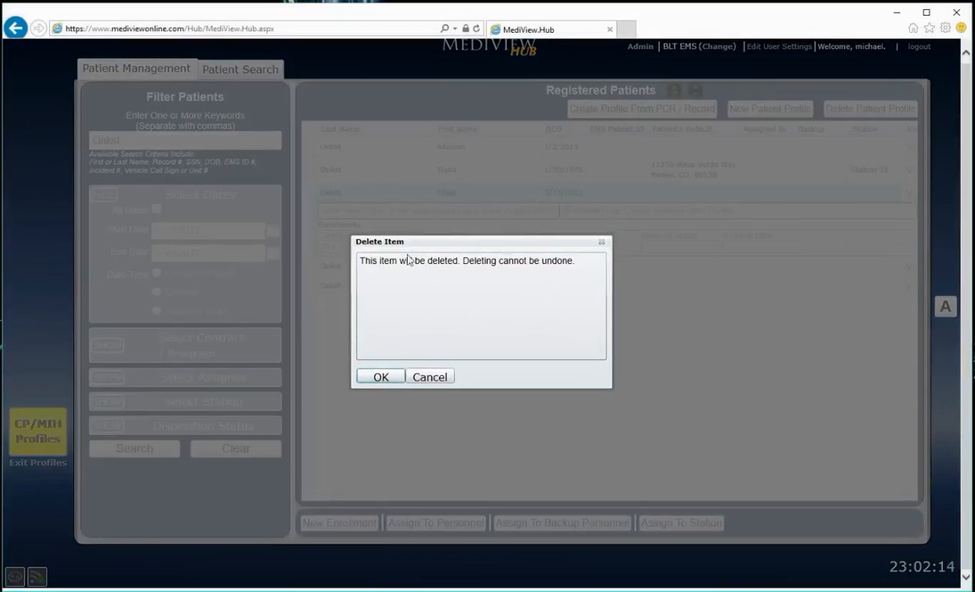
pyautogui.click(430, 378)
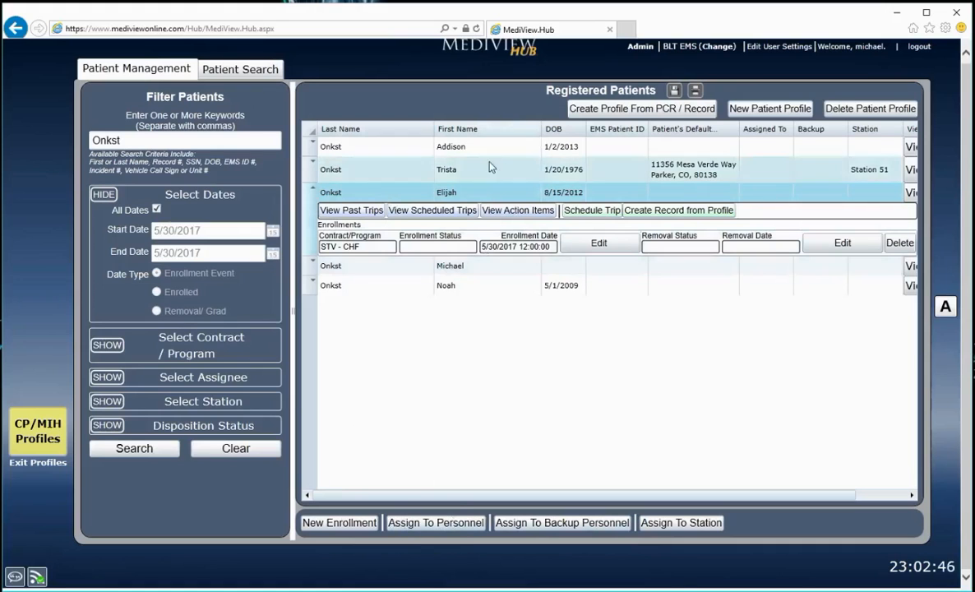
pyautogui.click(452, 527)
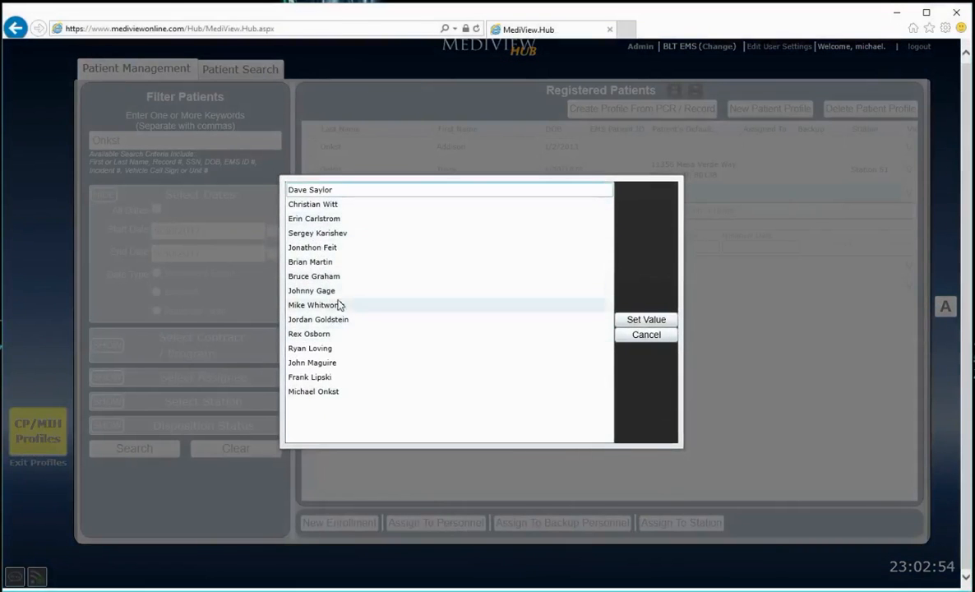
pyautogui.click(648, 336)
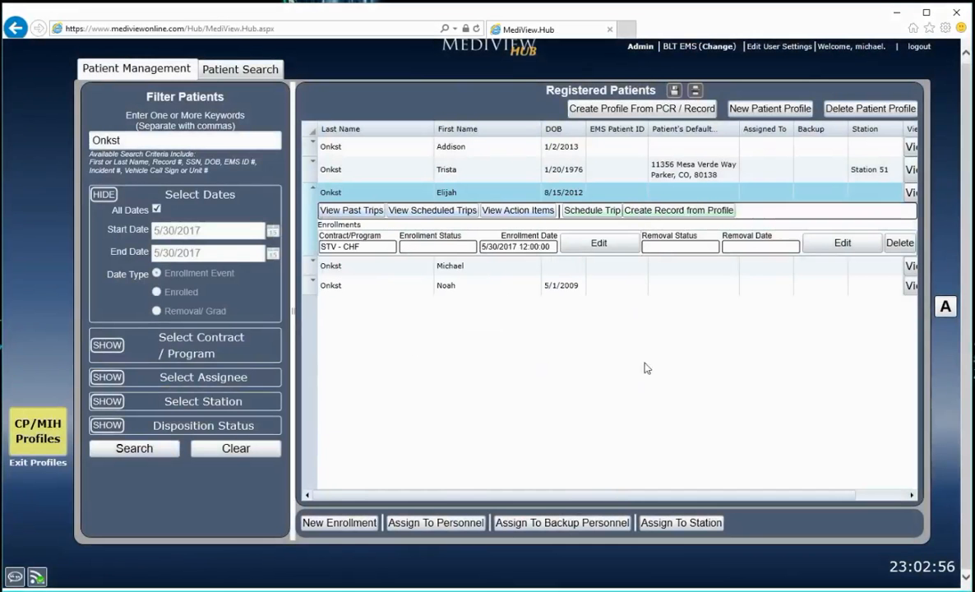
pyautogui.click(562, 523)
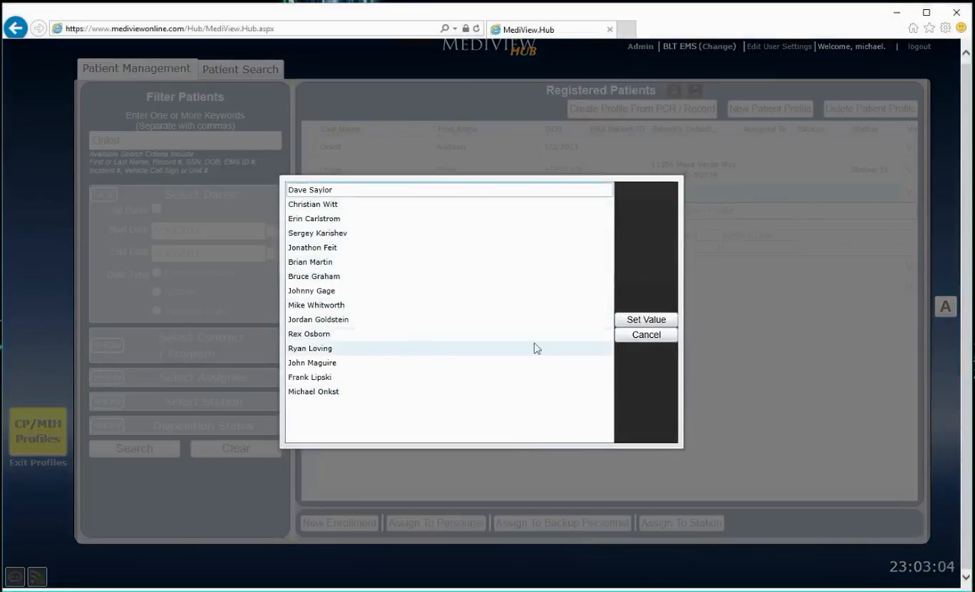
pyautogui.click(646, 337)
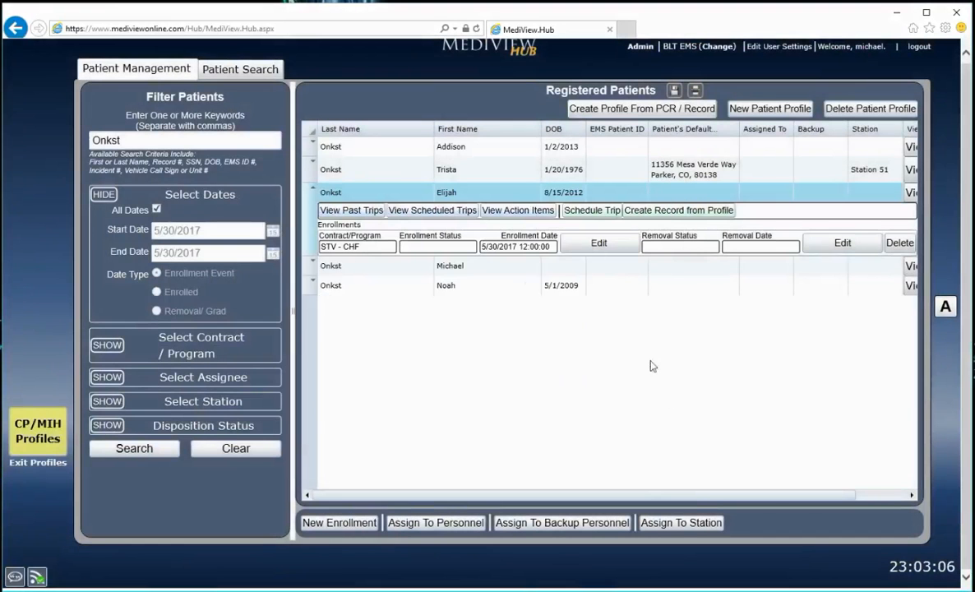
pyautogui.click(690, 523)
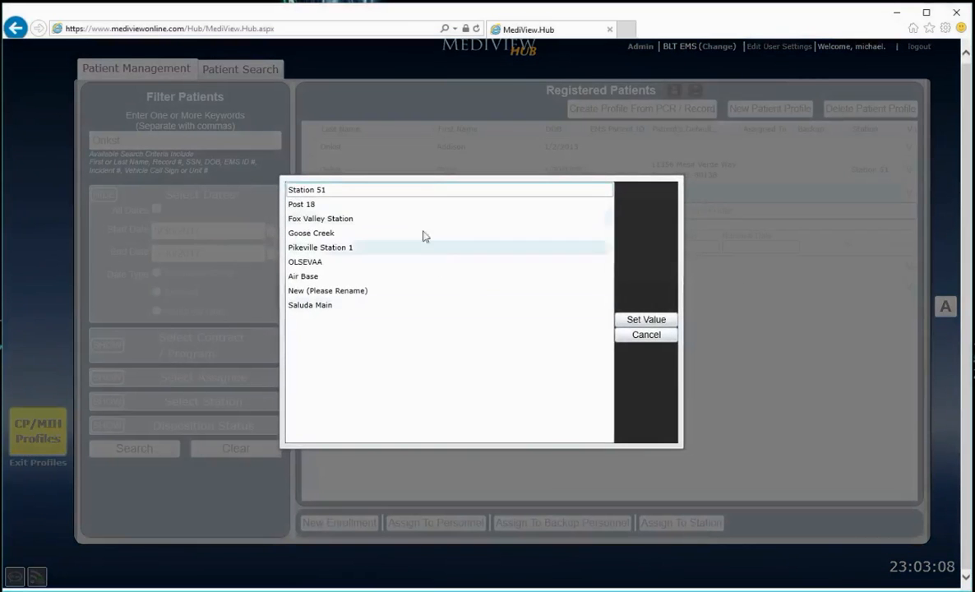
pyautogui.click(637, 336)
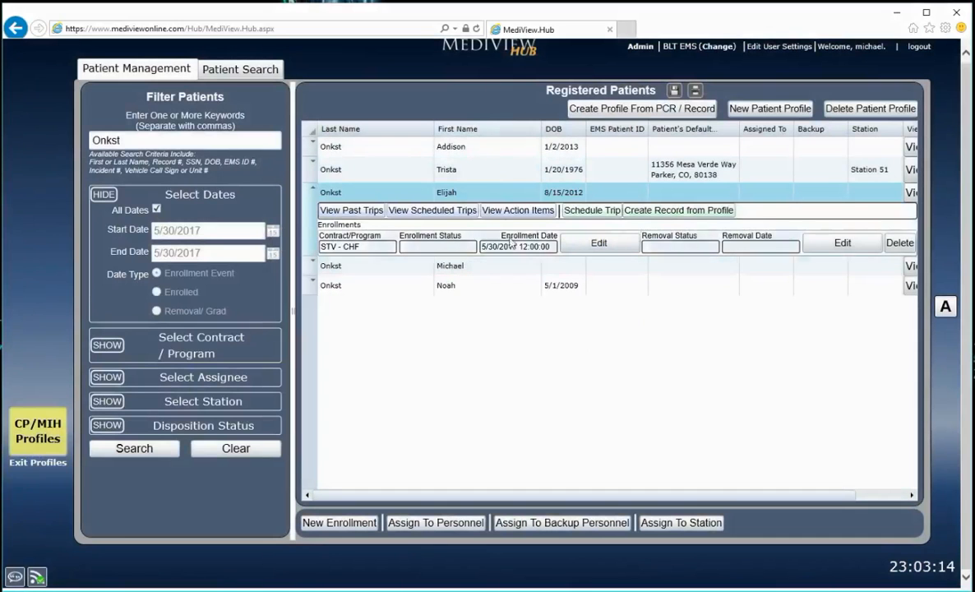
# Expand the enrollment details of the other registered patients and view the station assignment list without setting a value
pyautogui.click(497, 154)
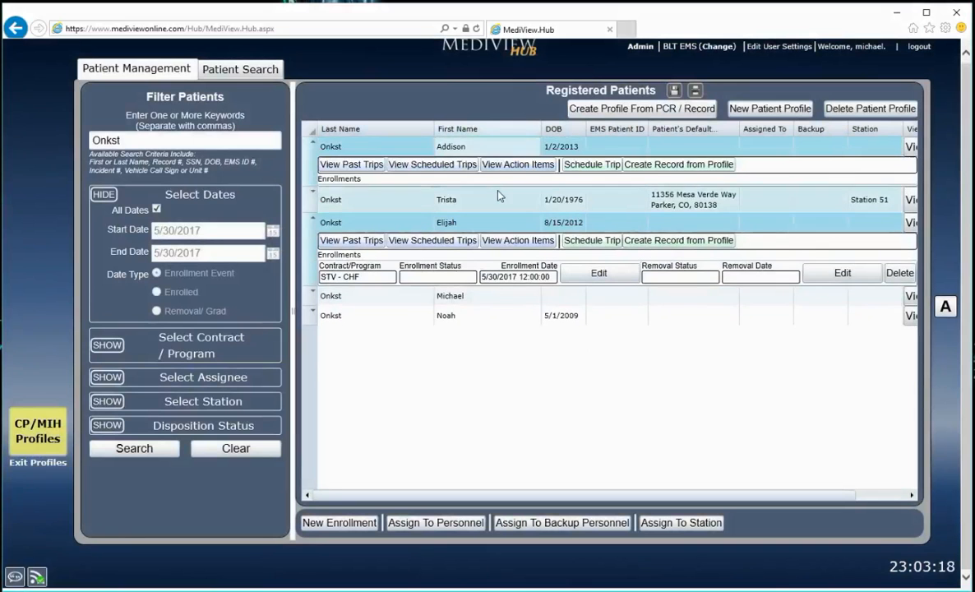
pyautogui.click(461, 178)
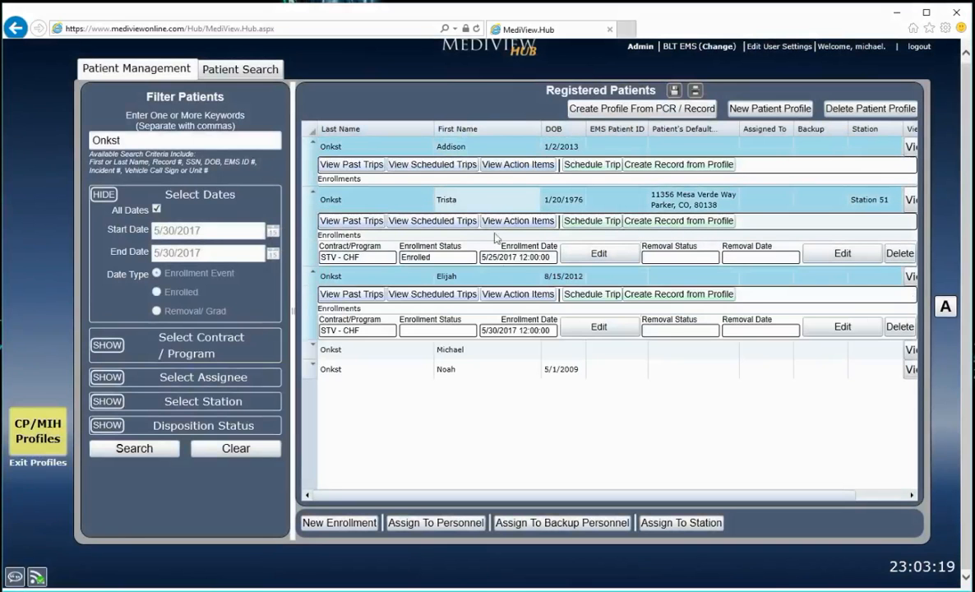
pyautogui.click(504, 351)
pyautogui.click(457, 423)
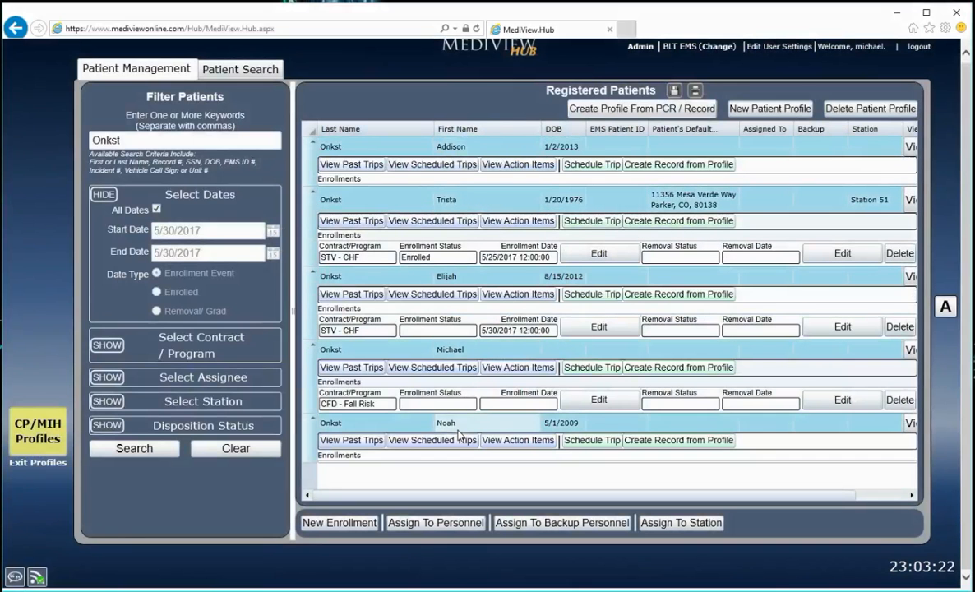
pyautogui.click(665, 524)
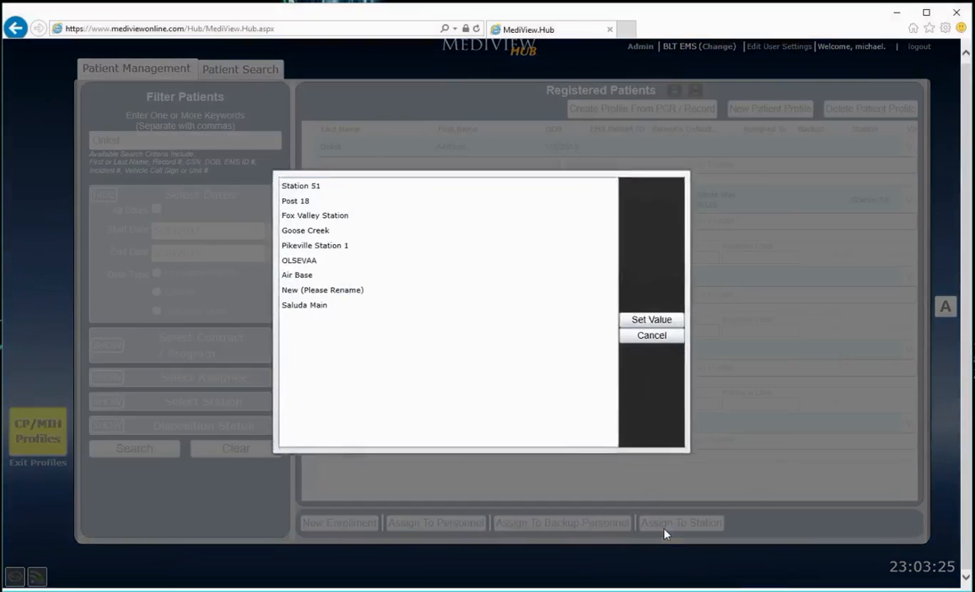
pyautogui.click(648, 337)
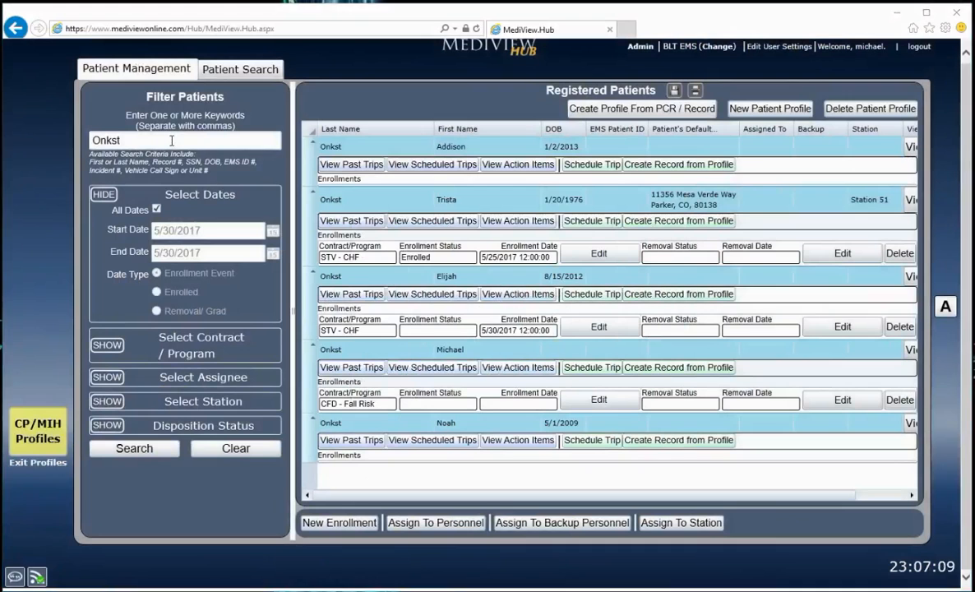
# Examine the keyword, date, contract/program, assignee, station and disposition status filter options for registered patients
pyautogui.moveTo(137, 138); pyautogui.dragTo(71, 135)
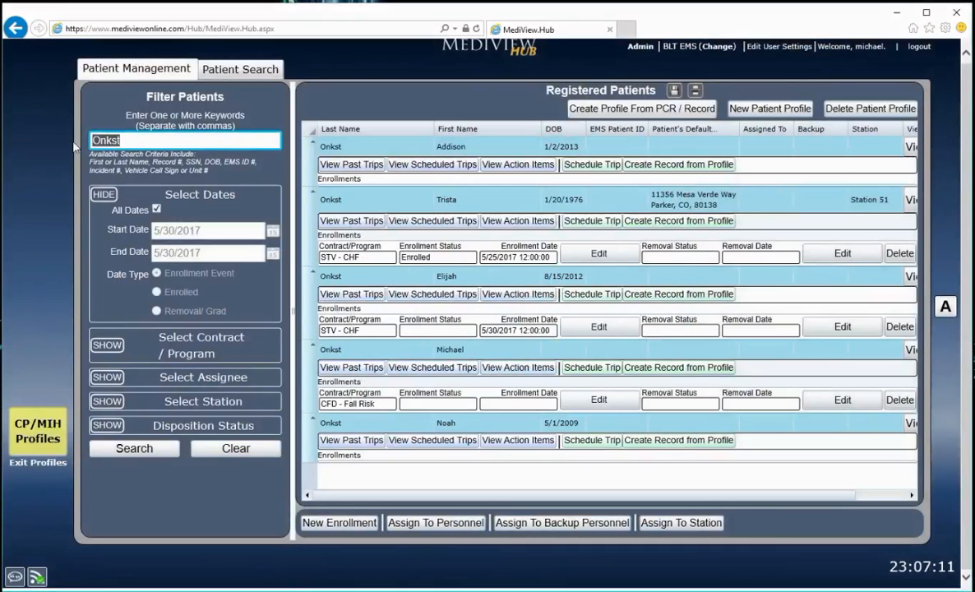
pyautogui.click(132, 143)
pyautogui.click(102, 195)
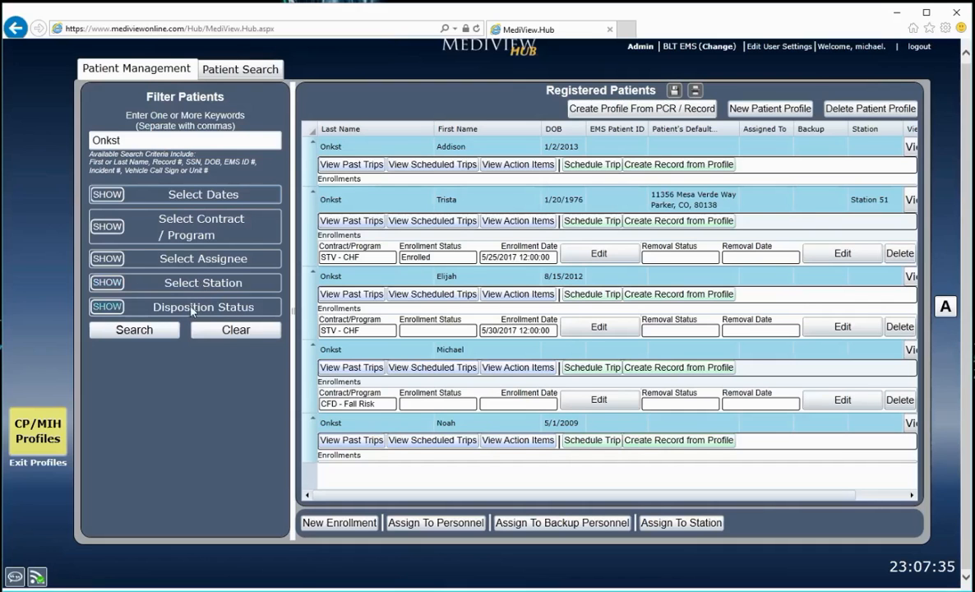
pyautogui.click(106, 194)
pyautogui.click(107, 345)
pyautogui.scroll(-1, 105, 353)
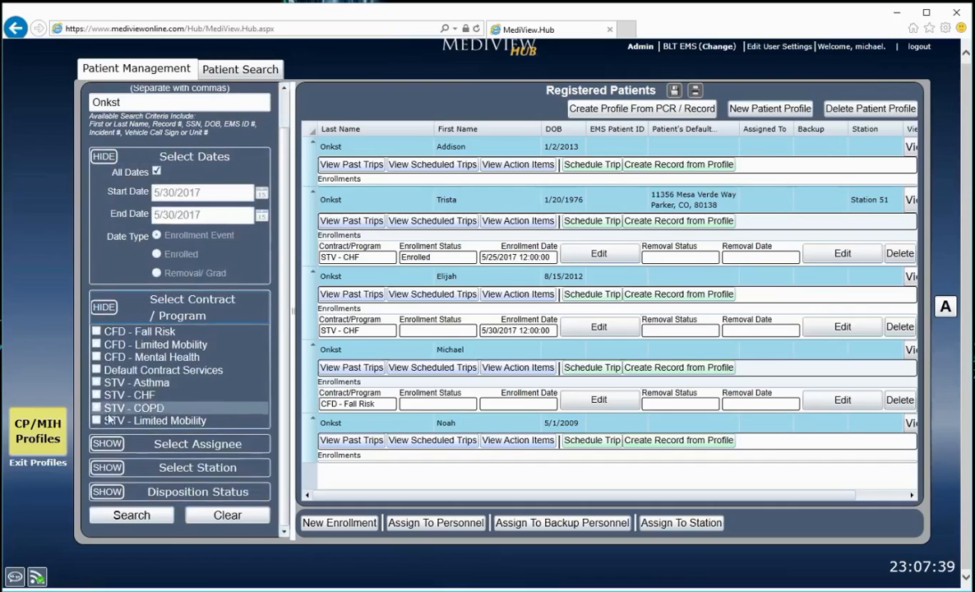
pyautogui.click(107, 444)
pyautogui.scroll(-5, 111, 423)
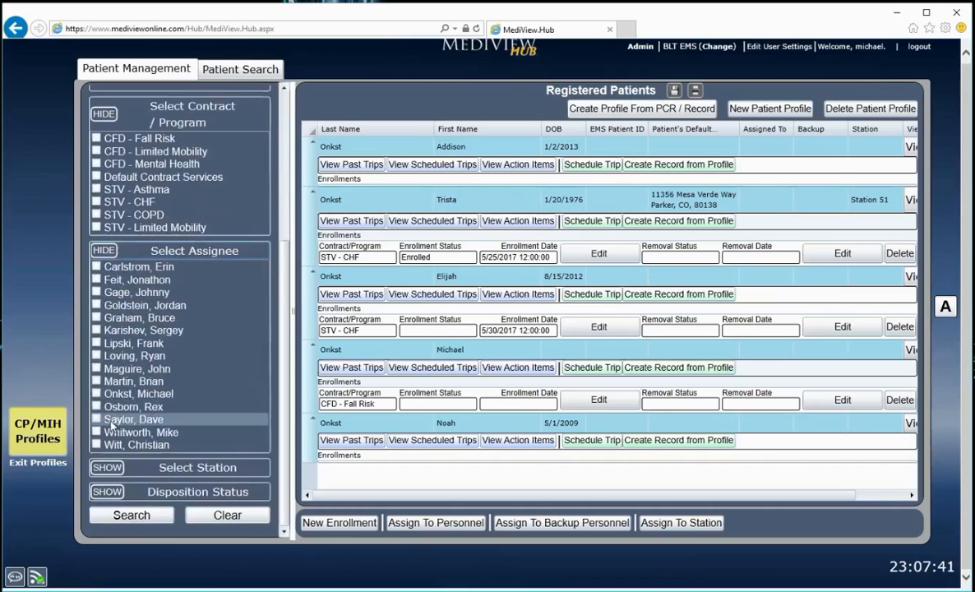
pyautogui.click(108, 467)
pyautogui.scroll(-3, 115, 444)
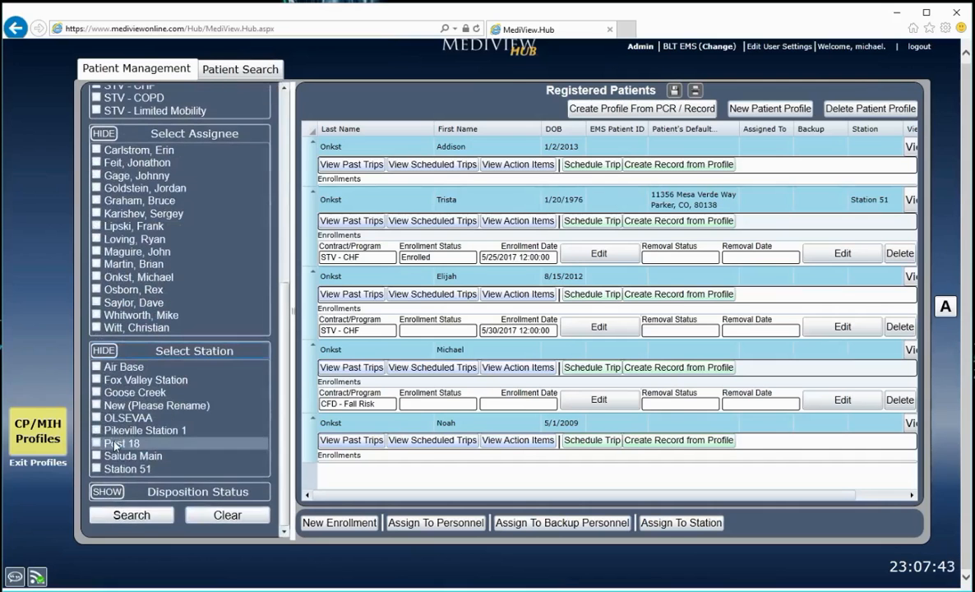
pyautogui.click(108, 490)
pyautogui.scroll(-4, 115, 473)
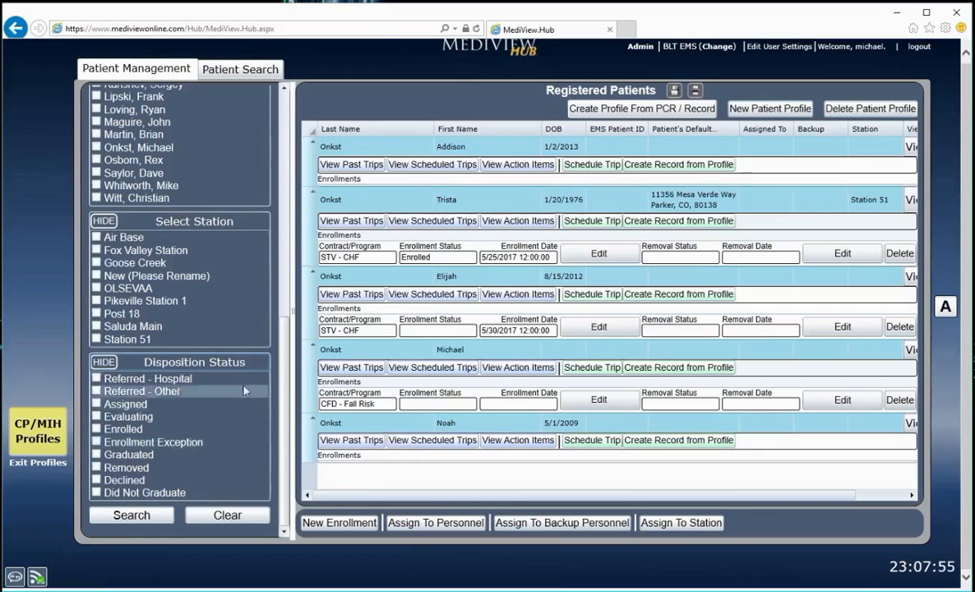
# Toggle the All Dates filter off and back on, and rerun the registered patients search by last name
pyautogui.scroll(5, 264, 329)
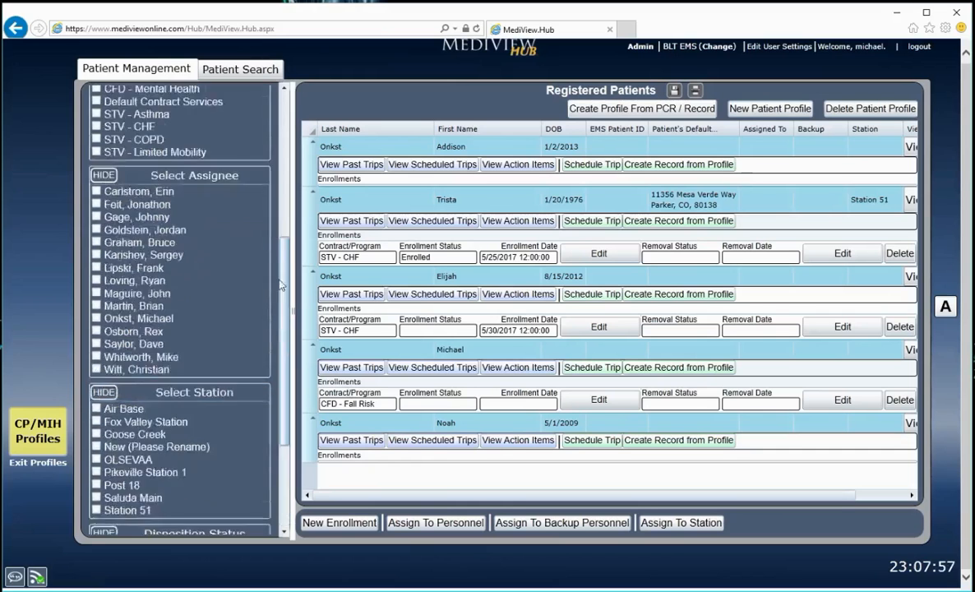
pyautogui.scroll(4, 272, 213)
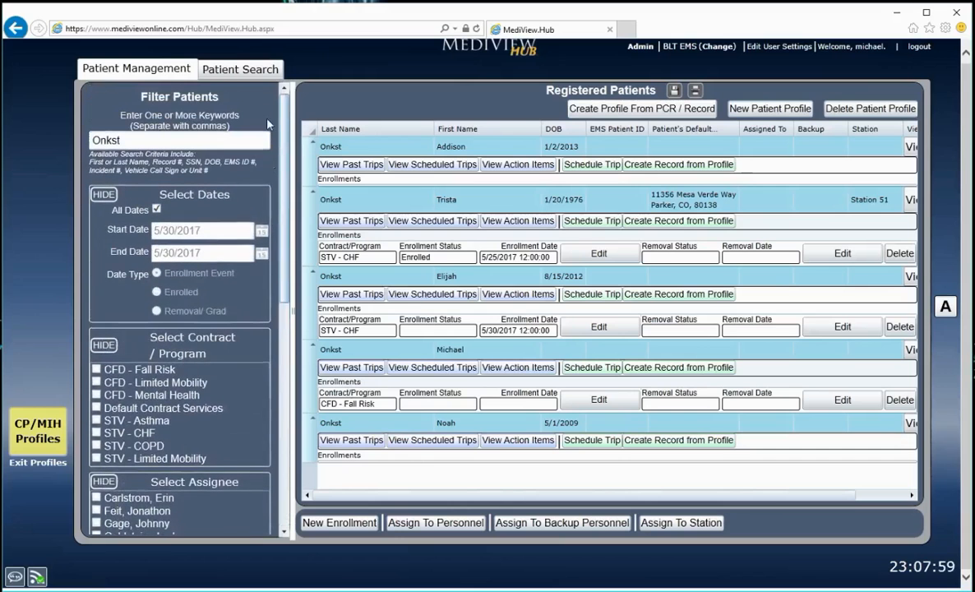
pyautogui.click(156, 211)
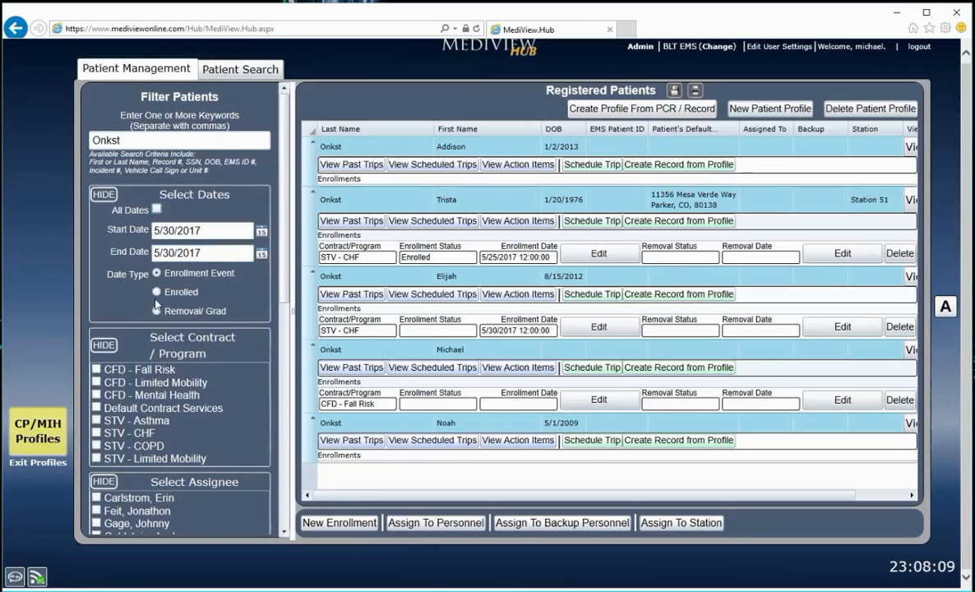
pyautogui.click(156, 211)
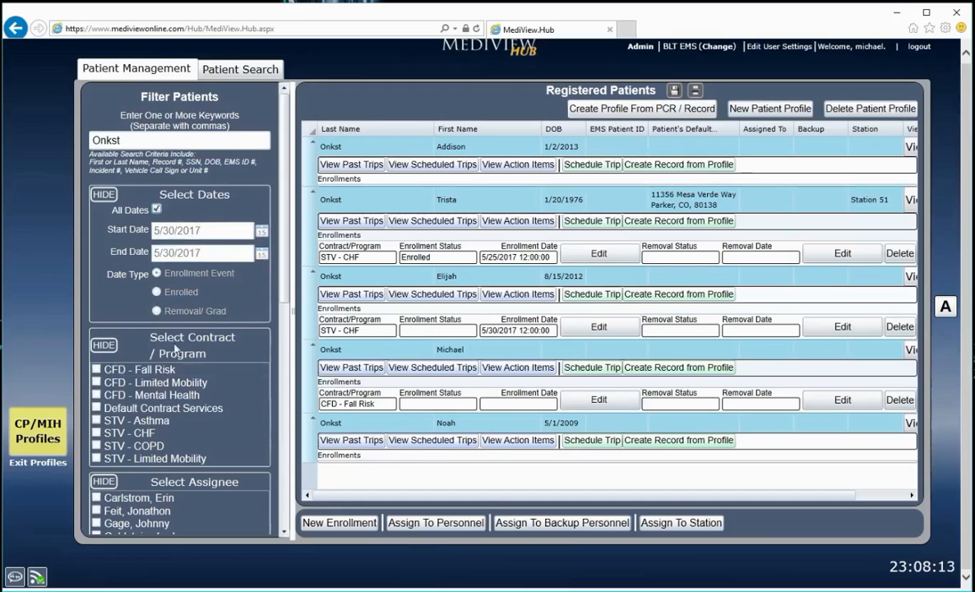
pyautogui.scroll(-5, 286, 354)
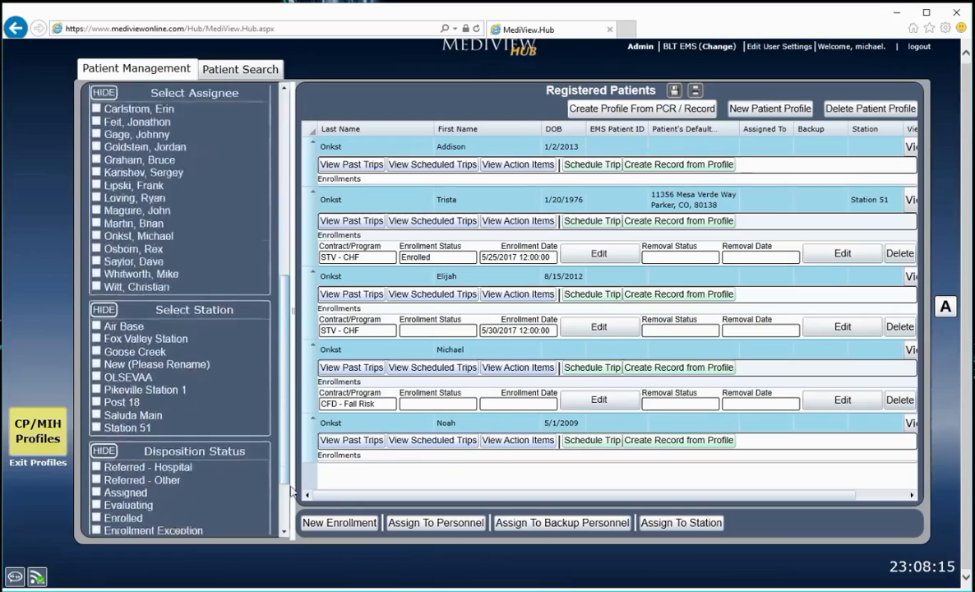
pyautogui.click(148, 523)
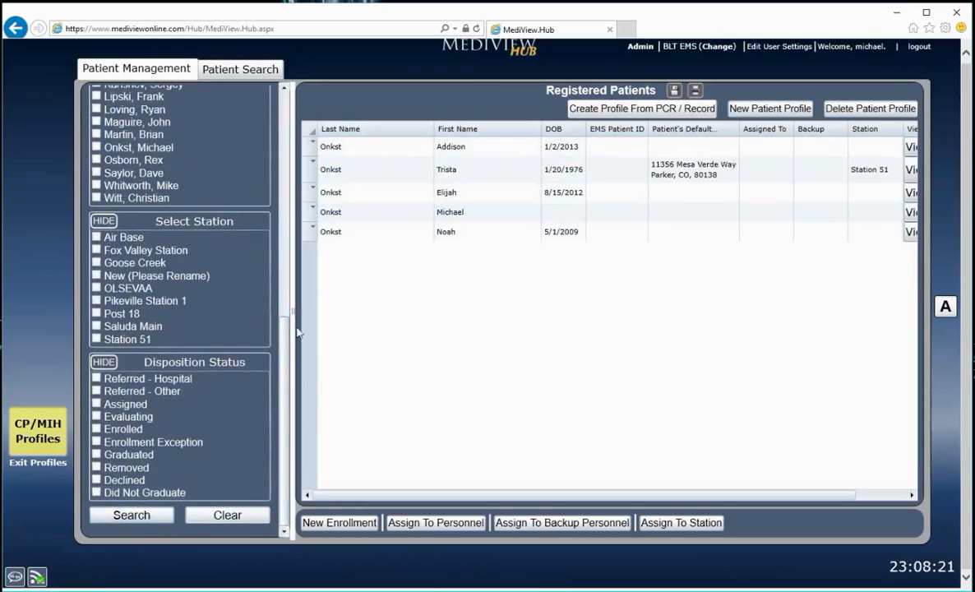
# Expand the second registered patient and view the past trips, scheduled trips and action items, closing each list
pyautogui.scroll(10, 280, 378)
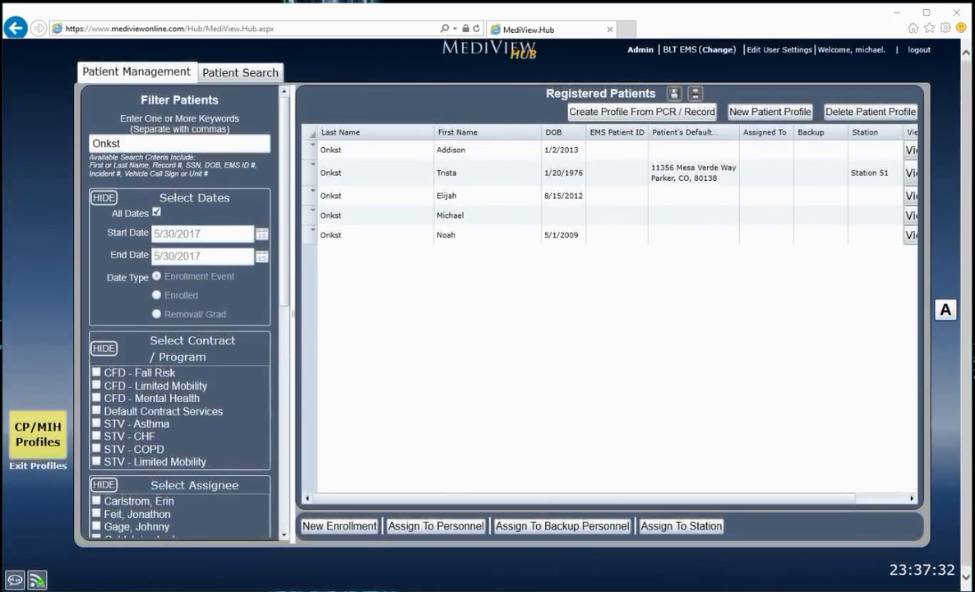
pyautogui.click(424, 185)
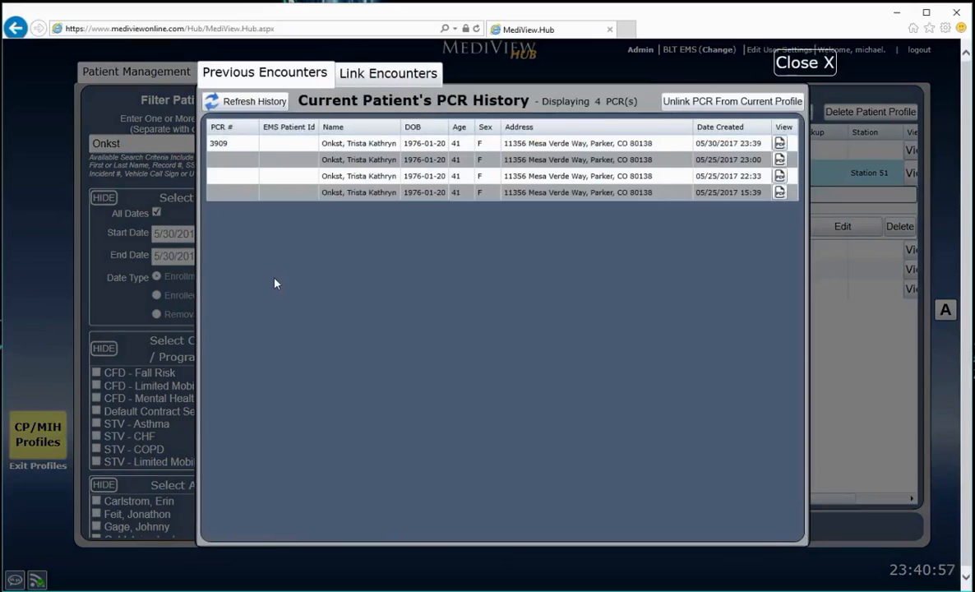
pyautogui.click(791, 63)
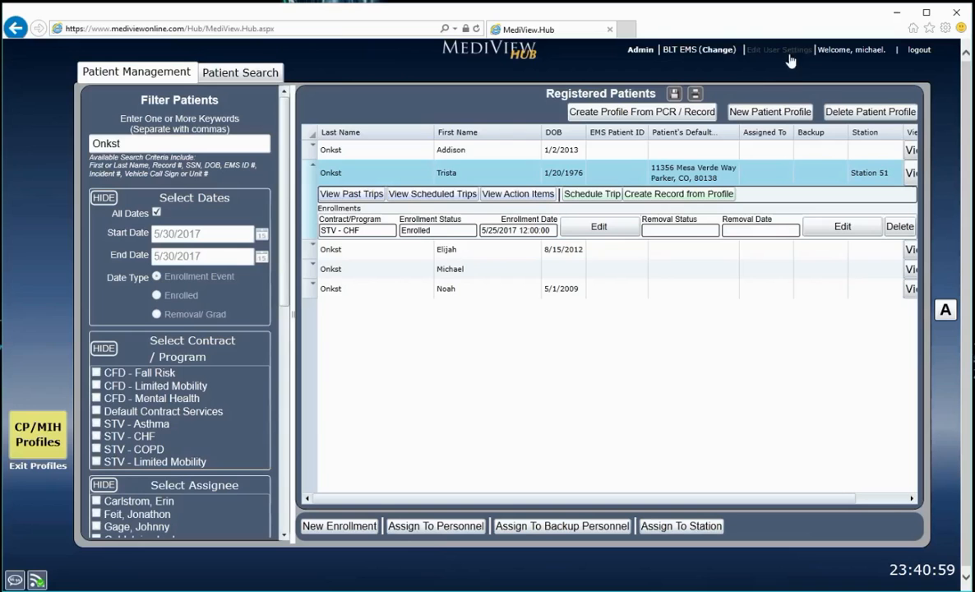
pyautogui.click(452, 195)
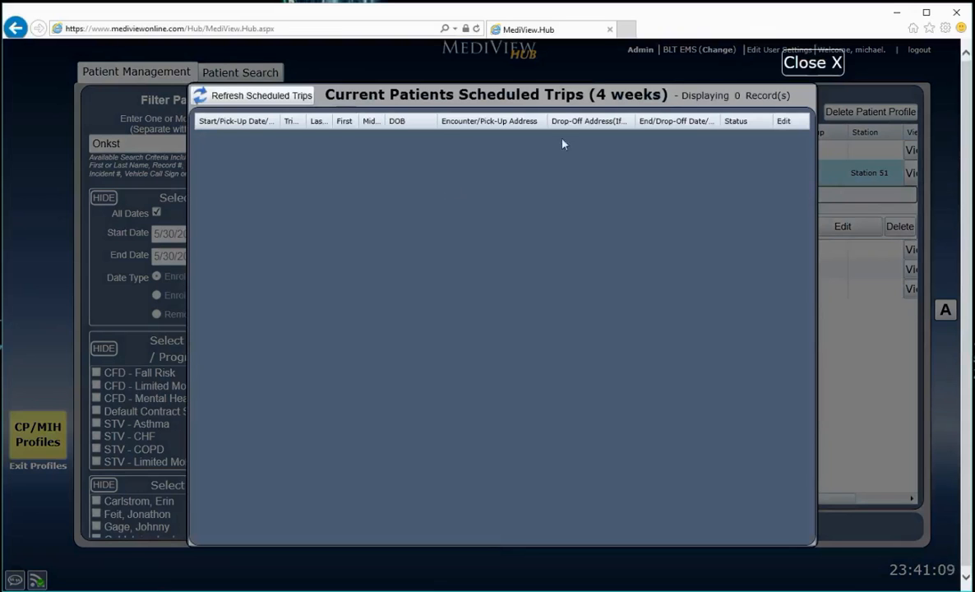
pyautogui.click(810, 62)
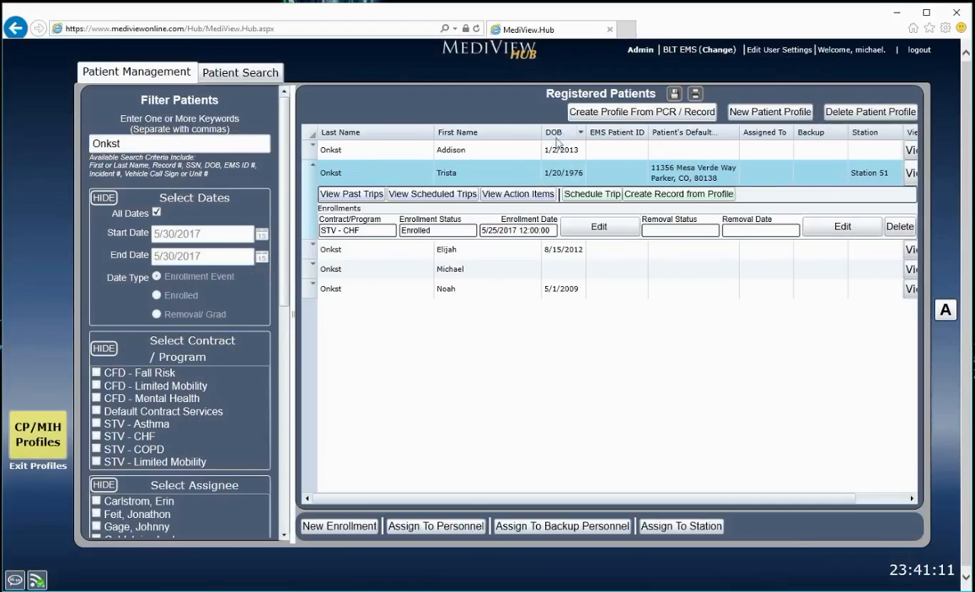
pyautogui.click(504, 194)
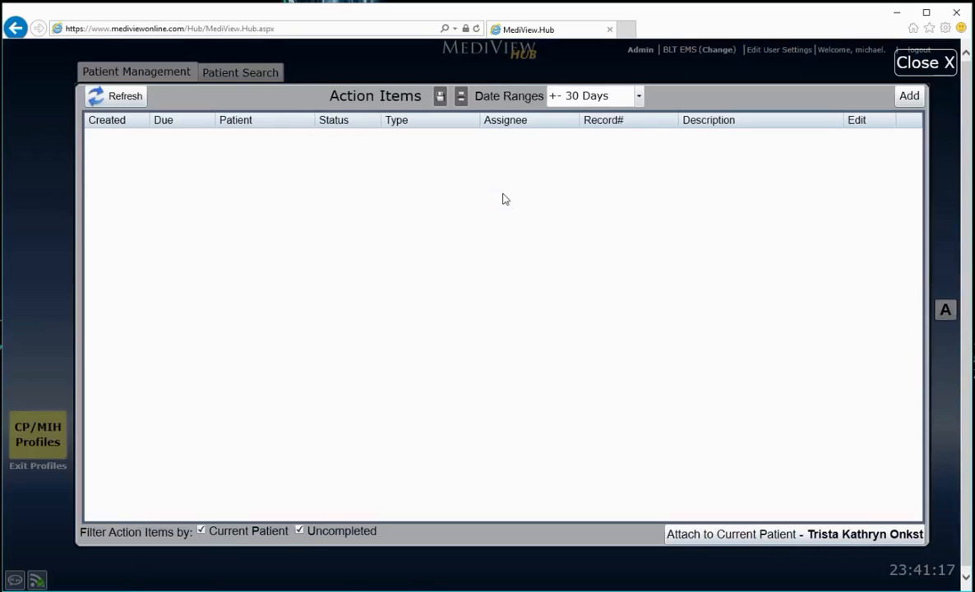
pyautogui.click(866, 63)
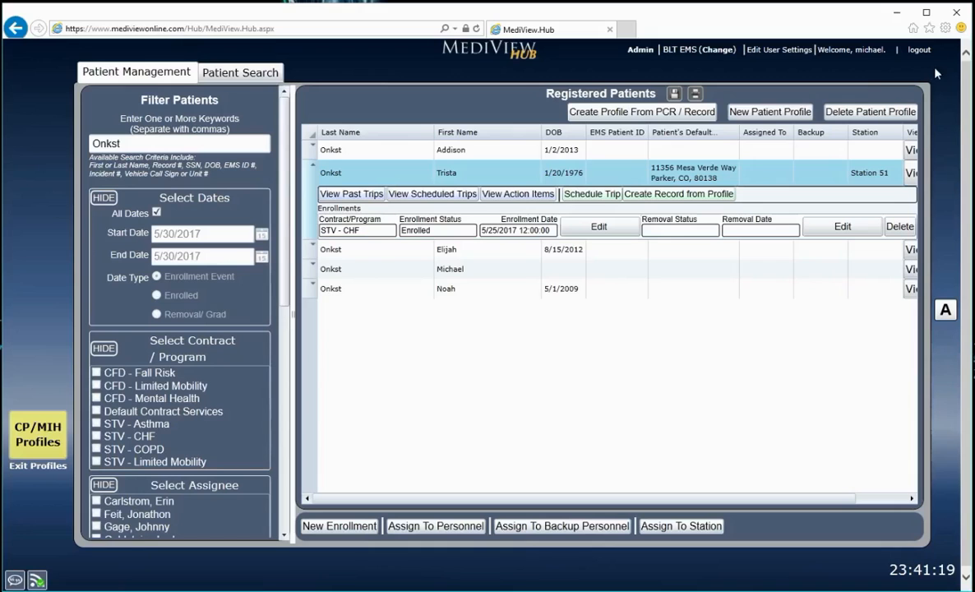
# Open trip scheduling for the second registered patient, and create a new record from that patient's profile
pyautogui.click(606, 195)
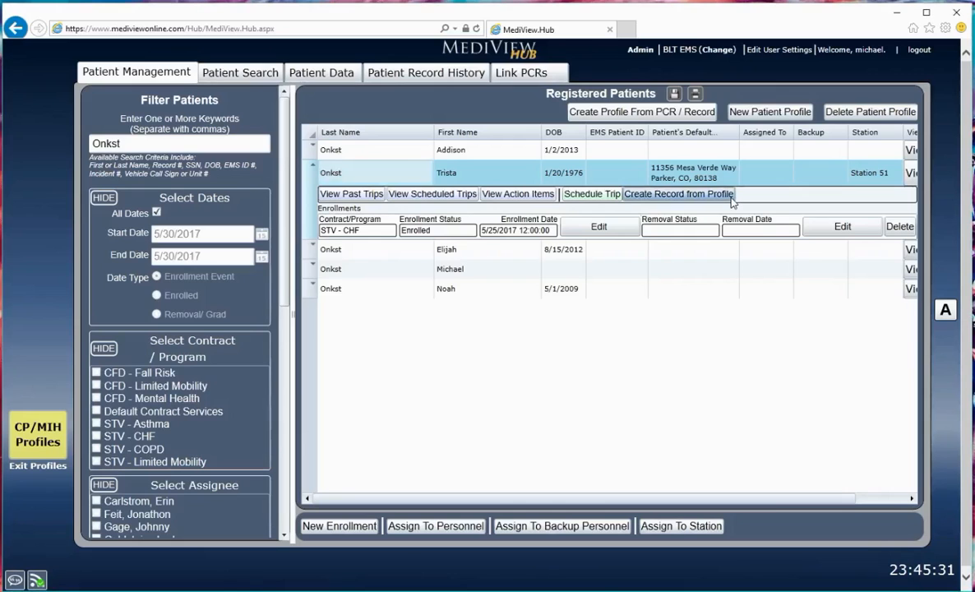
pyautogui.click(731, 197)
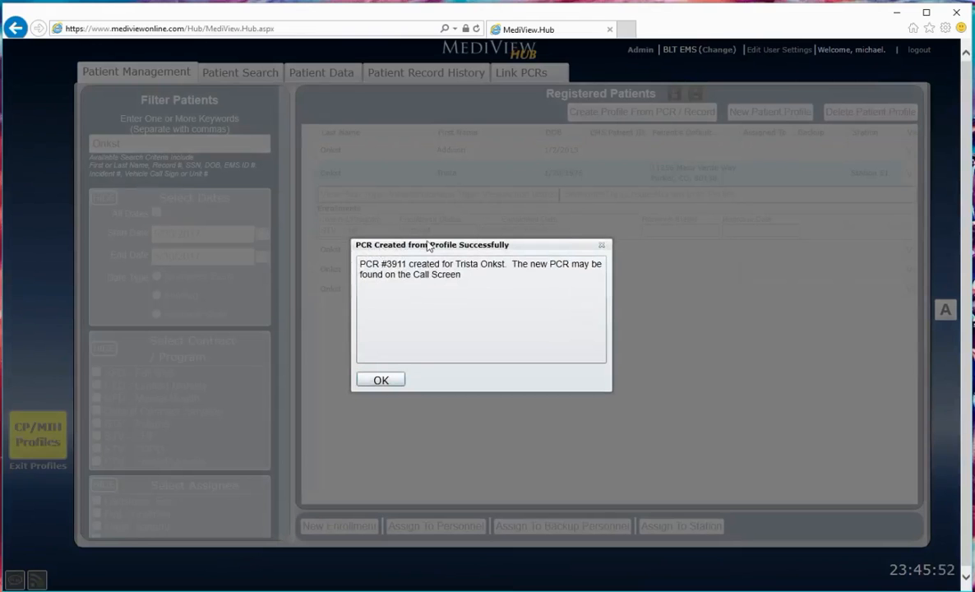
pyautogui.click(401, 378)
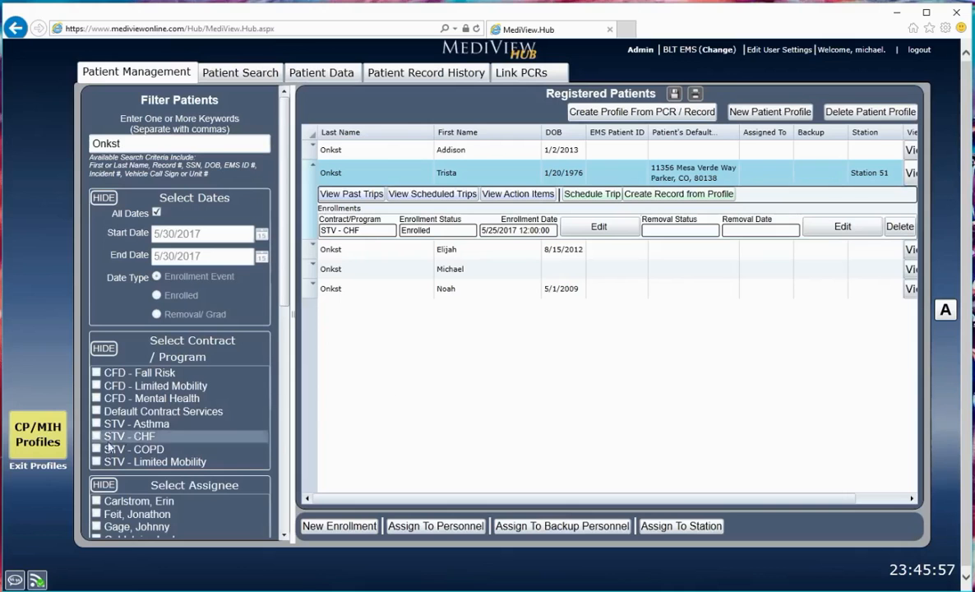
# Exit the patient profiles and load the newest open record to view its patient demographics and incident information
pyautogui.click(47, 467)
pyautogui.click(378, 382)
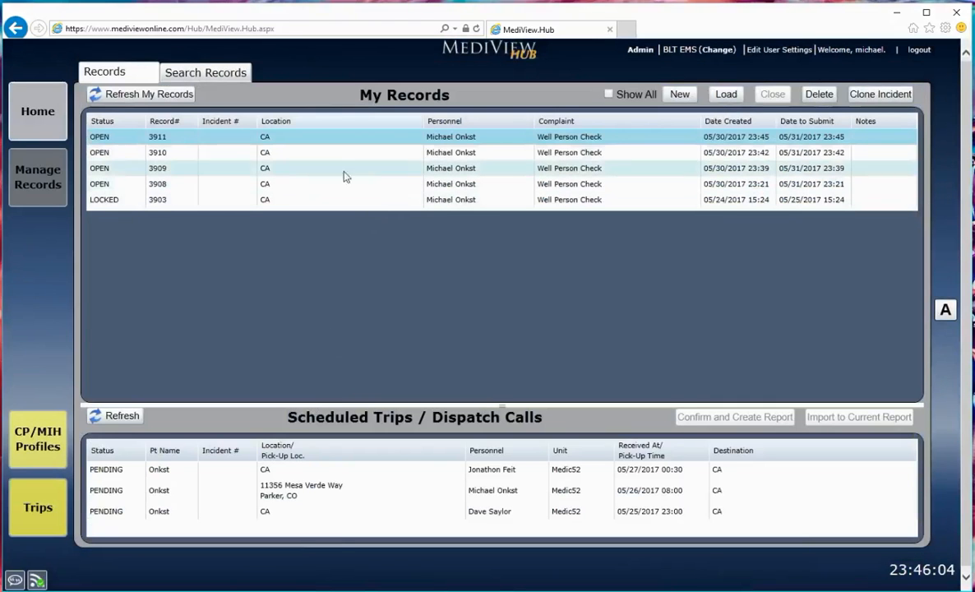
pyautogui.doubleClick(172, 142)
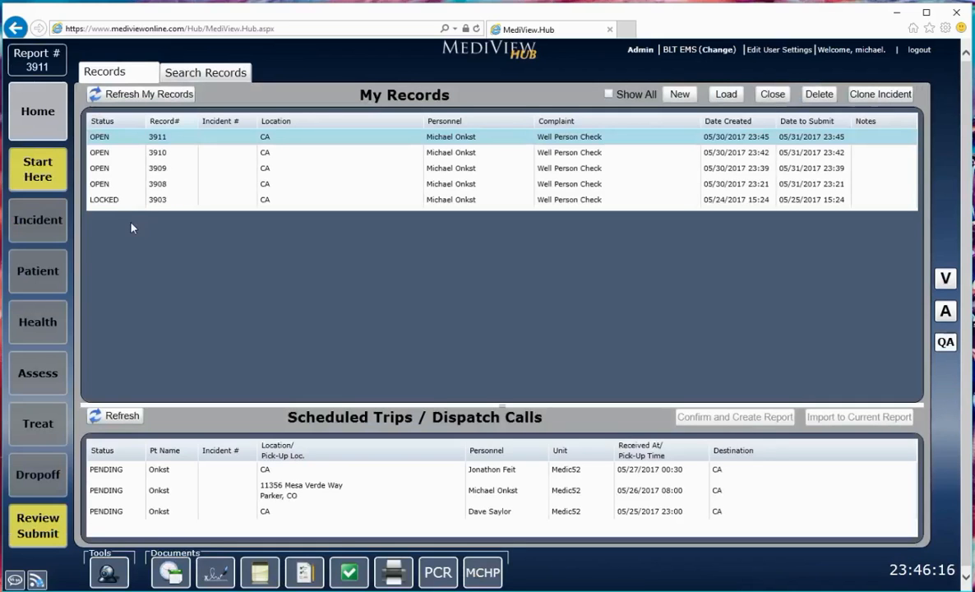
pyautogui.click(47, 270)
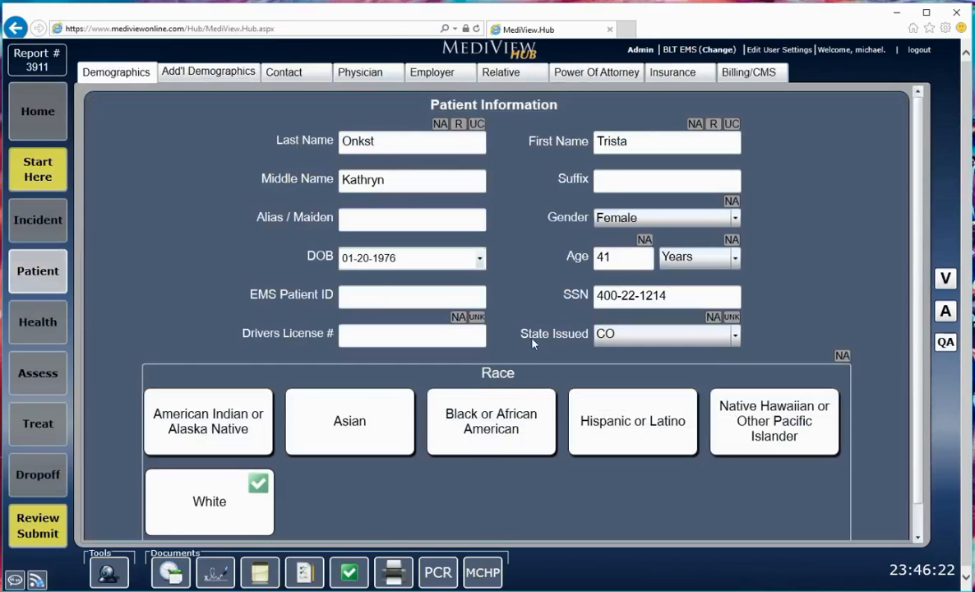
pyautogui.click(39, 218)
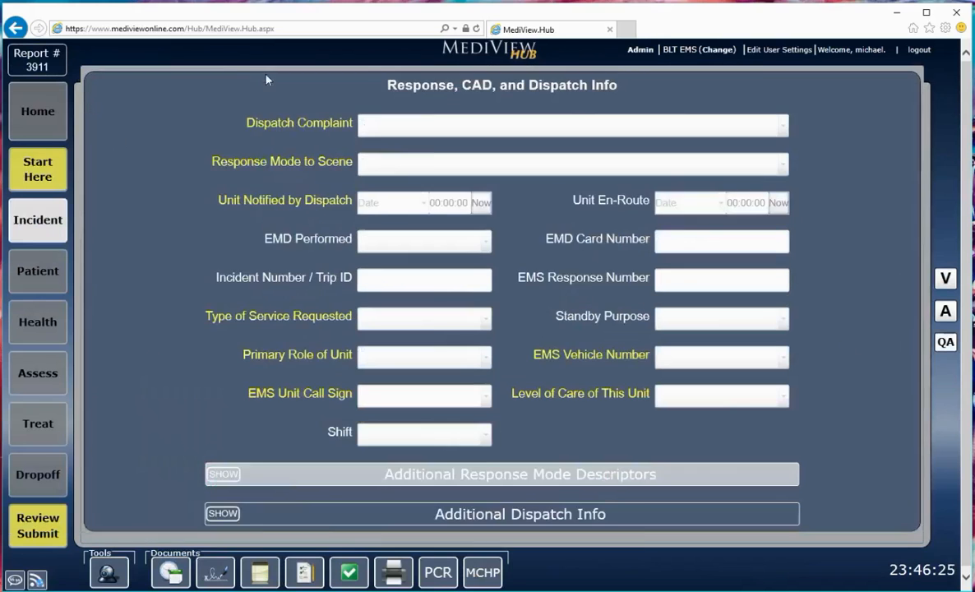